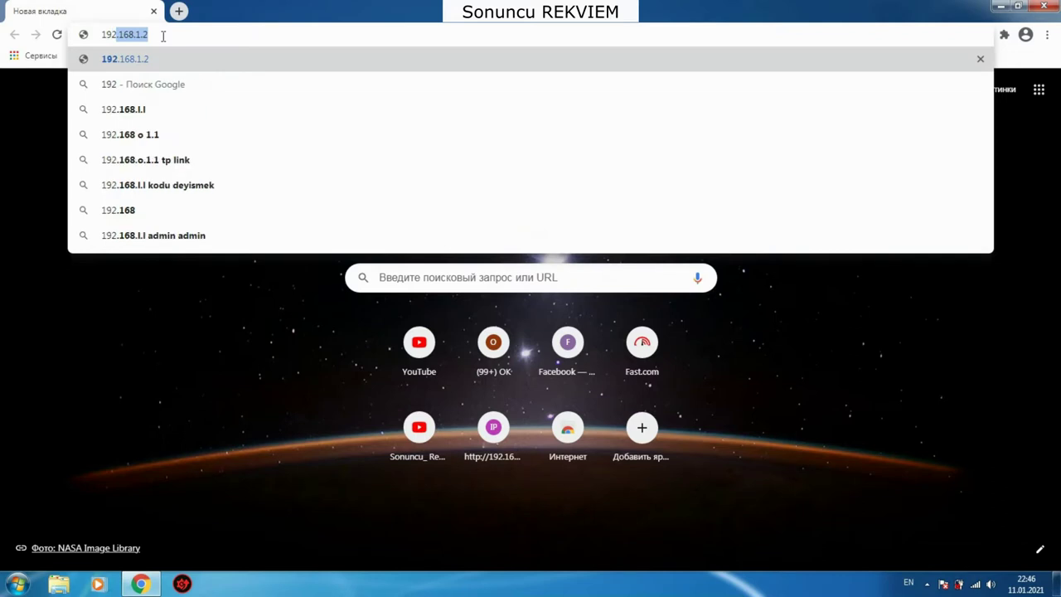
Step: Load the TP-Link login page at 192.168.1.1 and move the restored Chrome window right
type(".168.1.1")
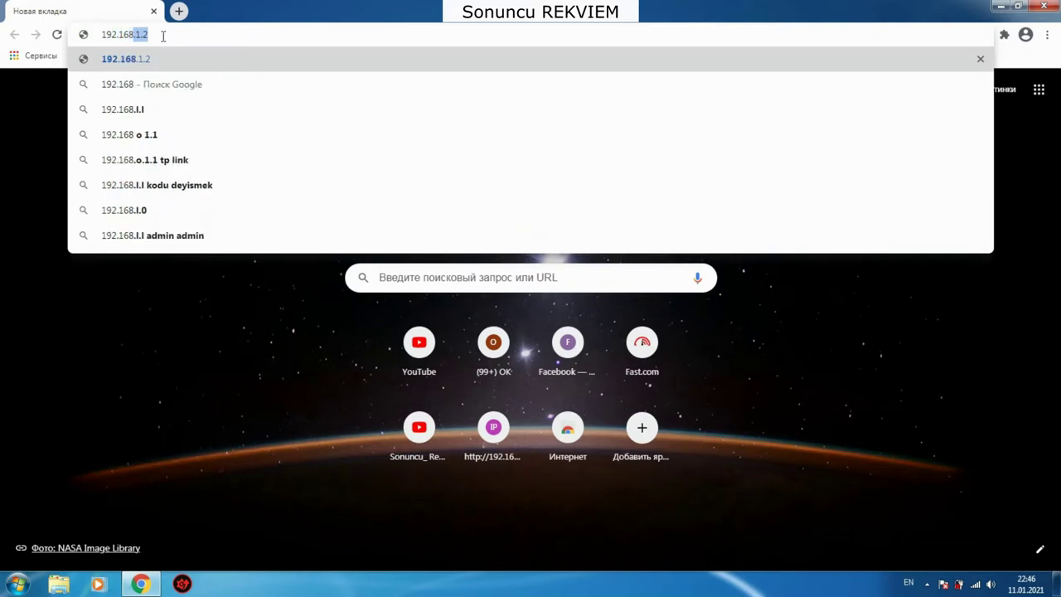
key("Return")
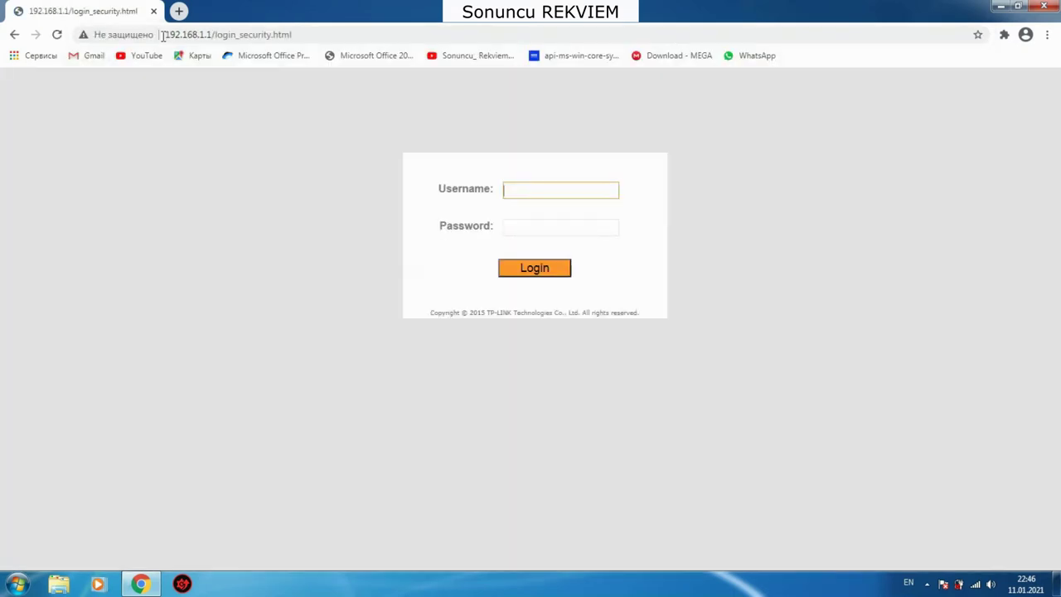
left_click_drag(306, 34, 161, 47)
key("End")
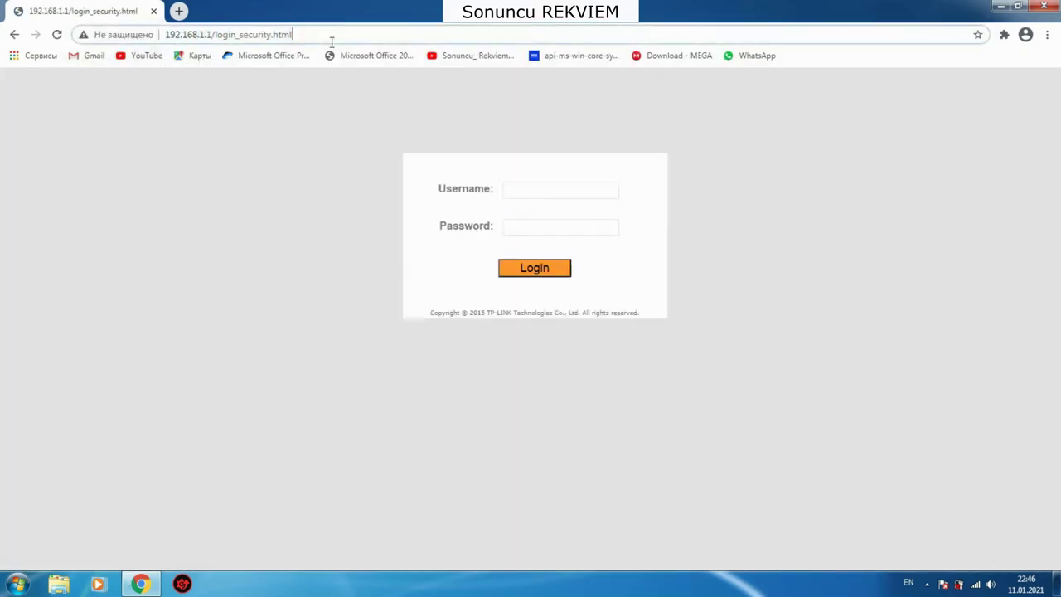
left_click_drag(282, 6, 720, 5)
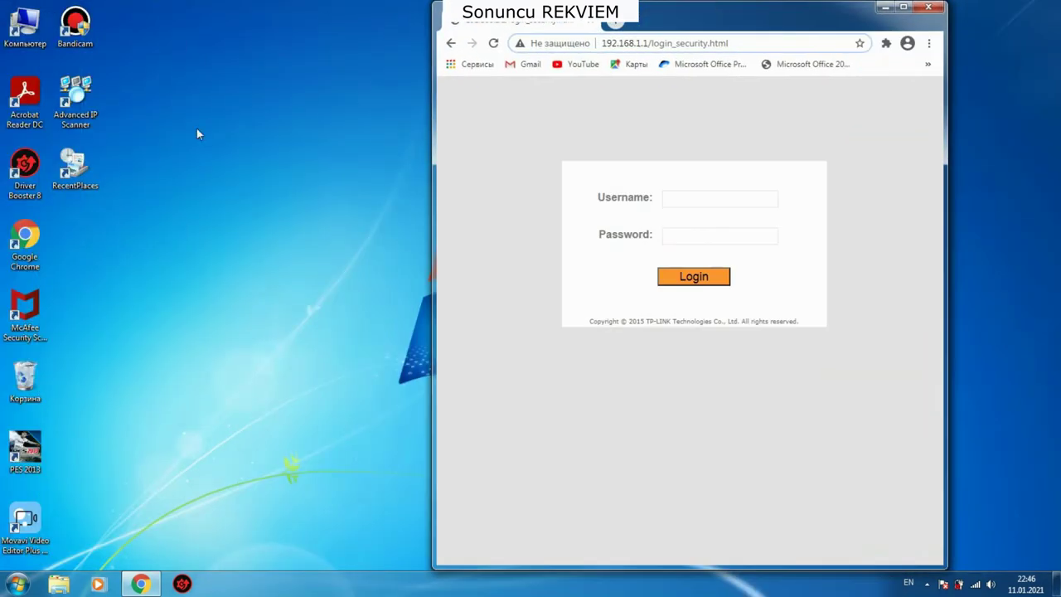
Step: Launch Advanced IP Scanner, scan 192.168.1.1-254, then return to Chrome's address bar
double_click(71, 116)
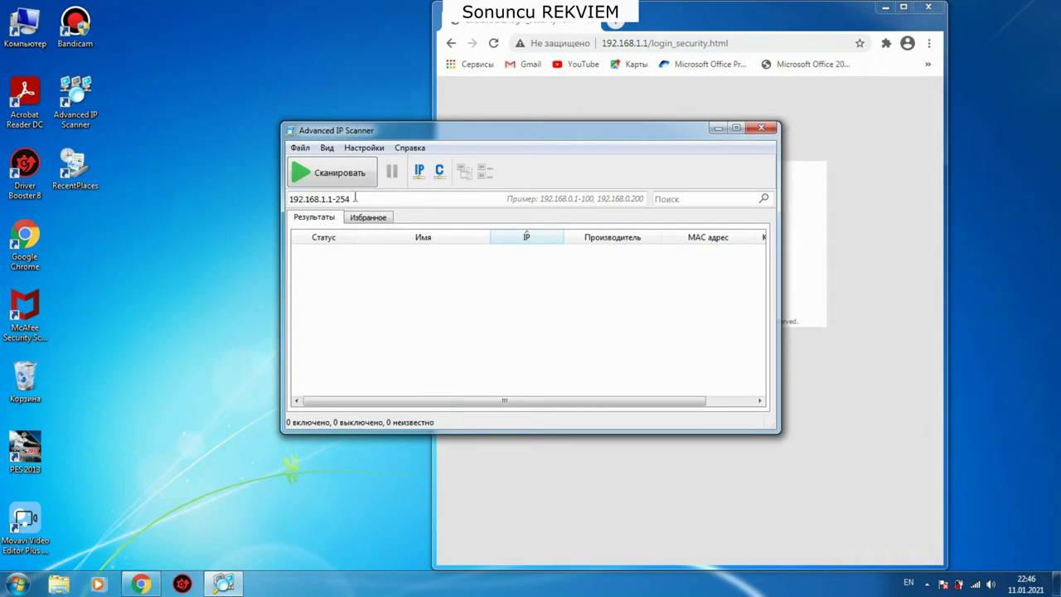
left_click(345, 181)
left_click_drag(423, 132, 166, 33)
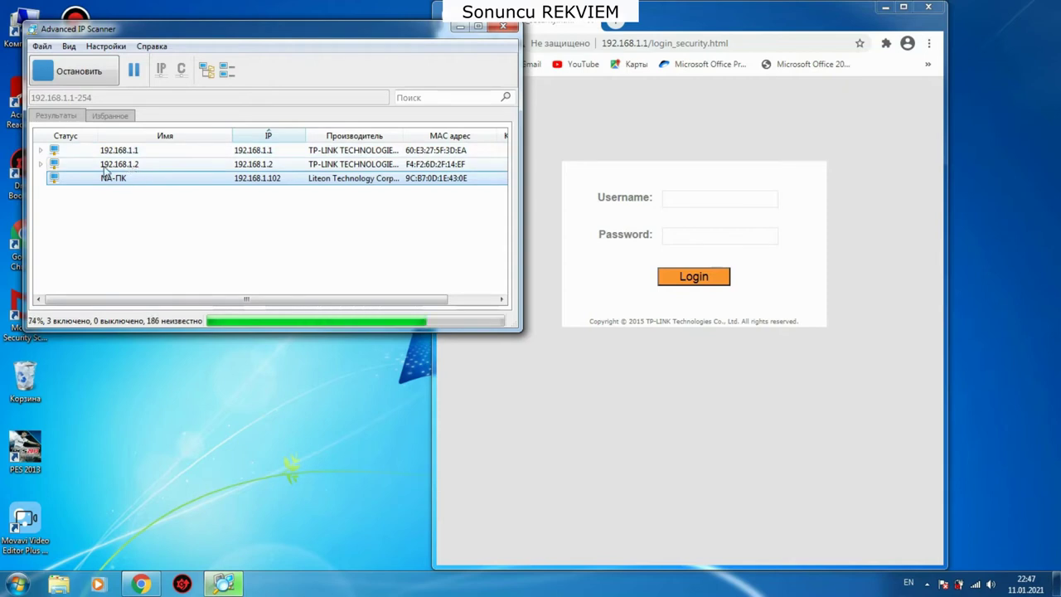
left_click(722, 43)
left_click_drag(728, 43, 554, 46)
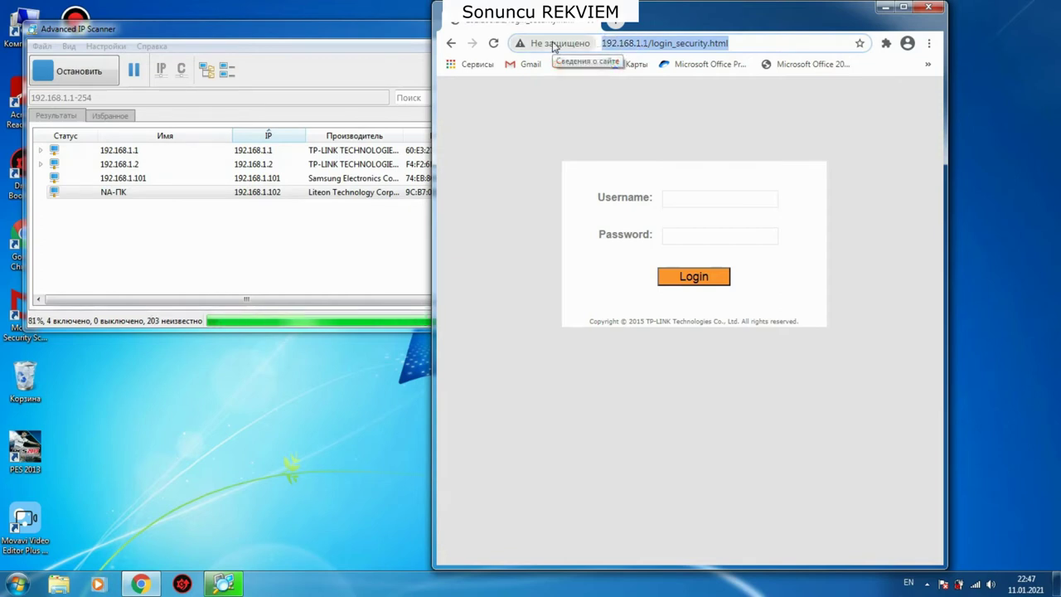
Step: Write the note 'indi size modemi router kimi istifade etmeyi oyredeceyem' in the address bar, then erase it
type("ind")
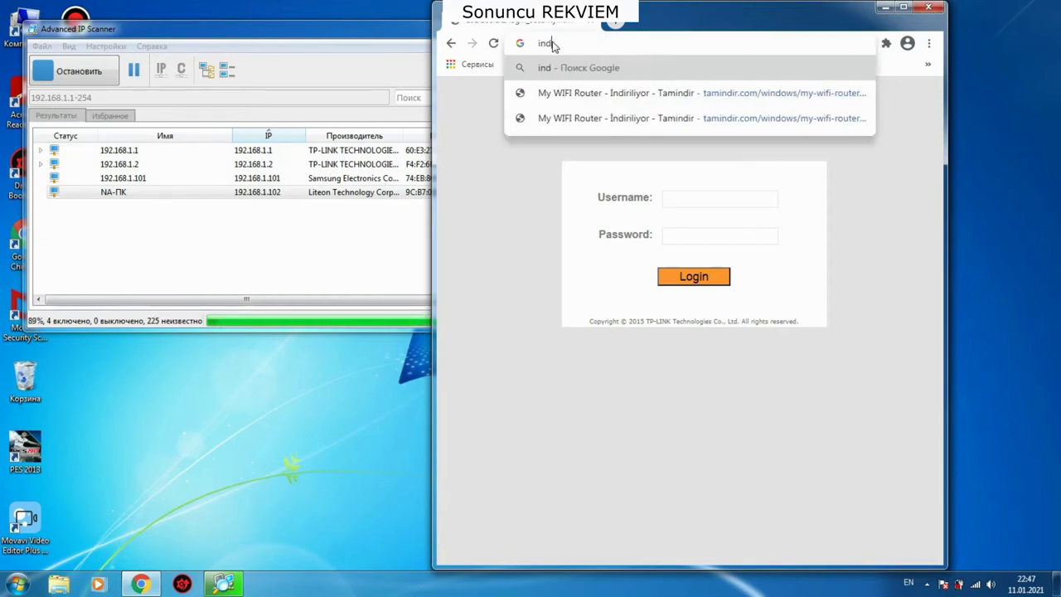
type("i")
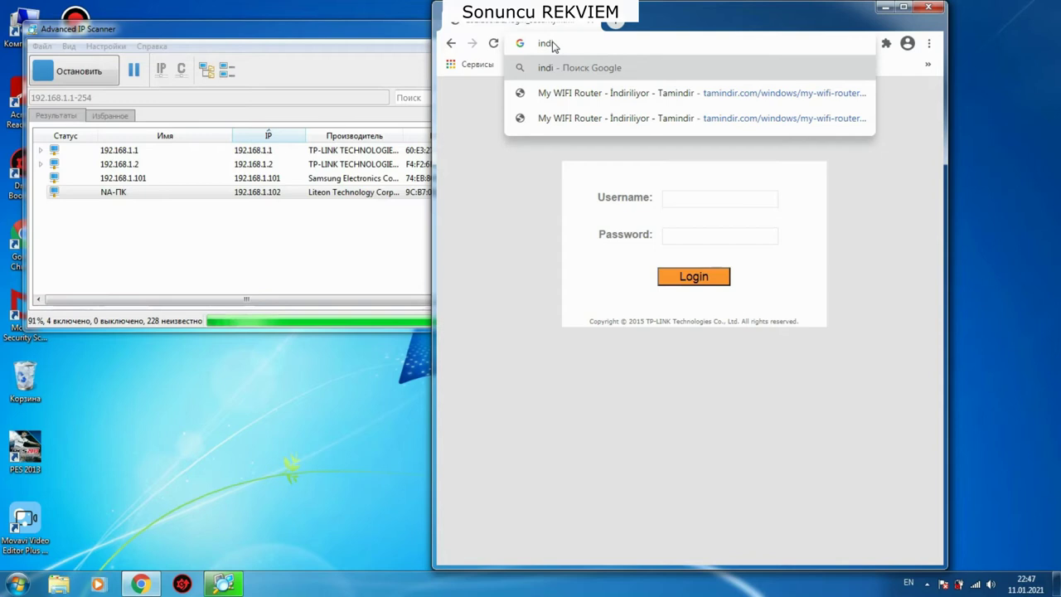
type(" size modemi rou")
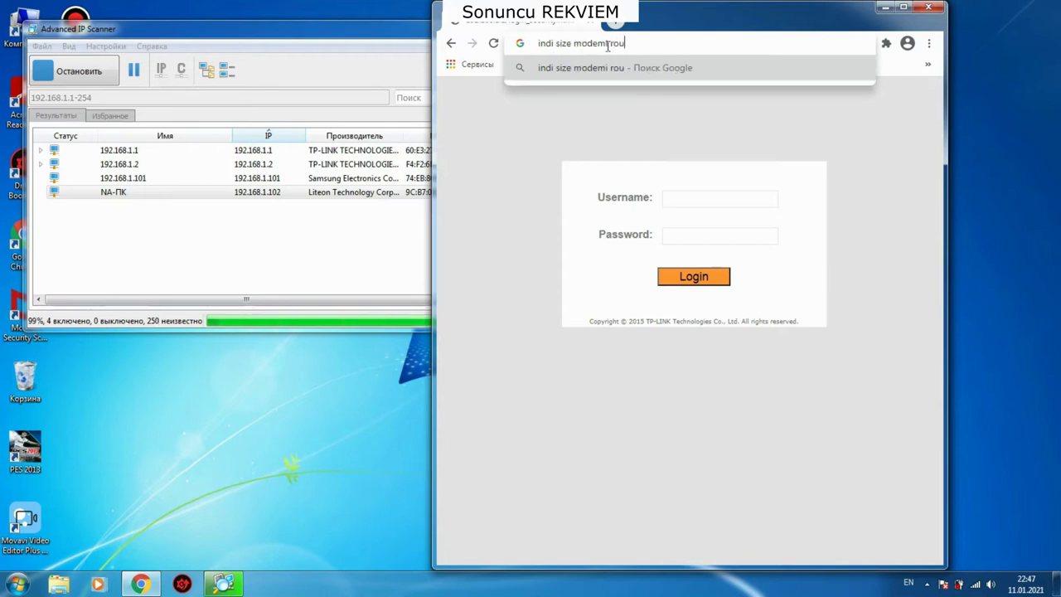
type("ter kimi")
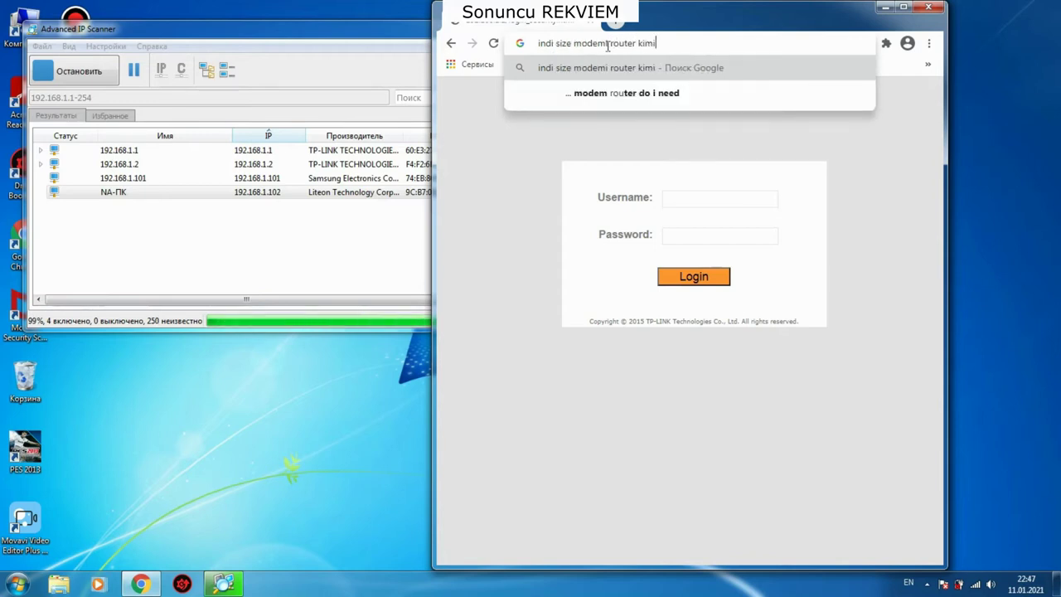
type(" isti")
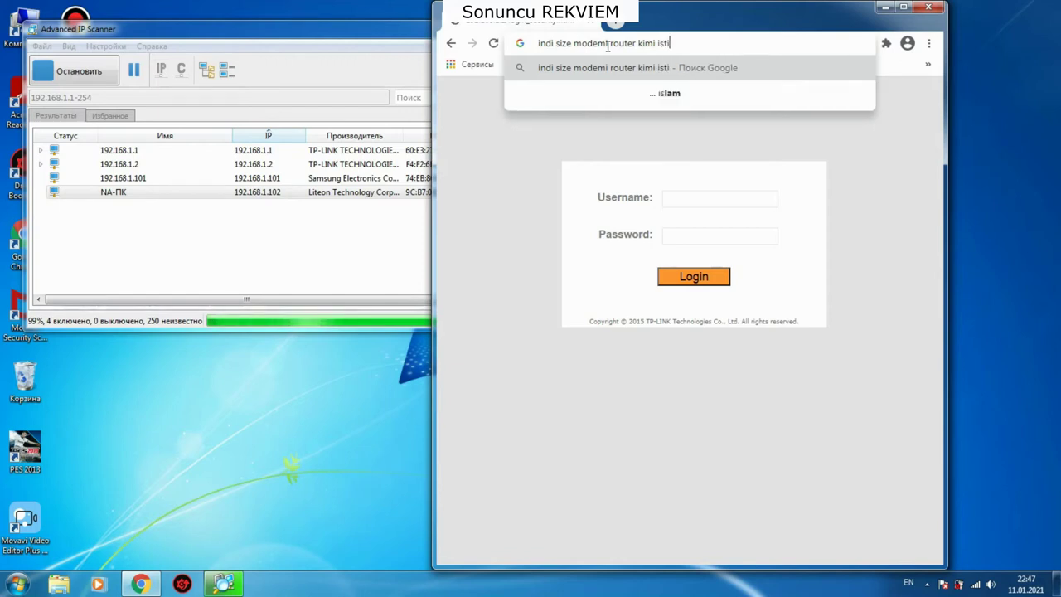
type("fade e")
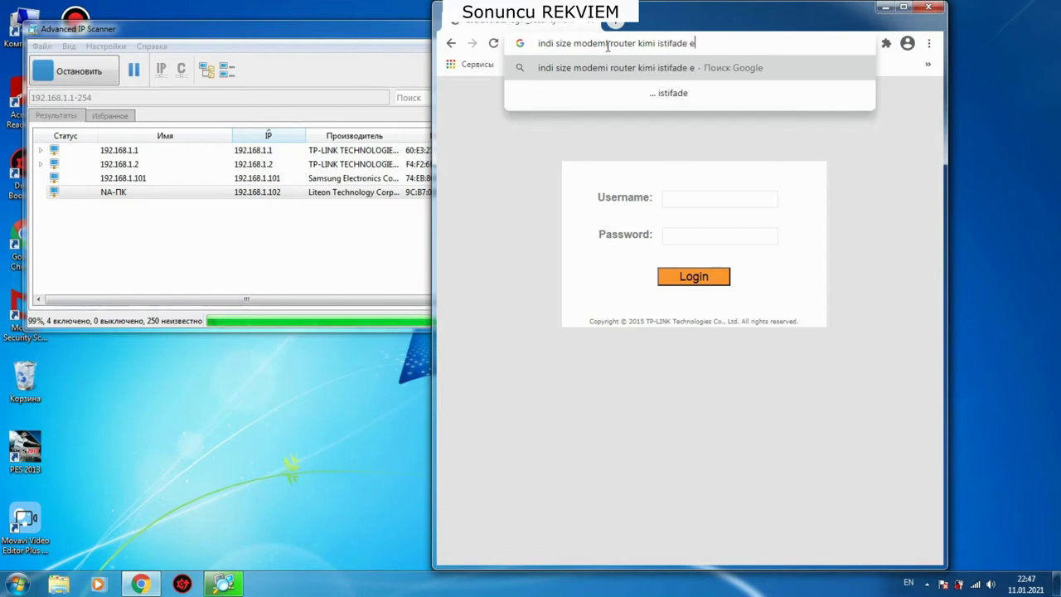
type("tmeyi ")
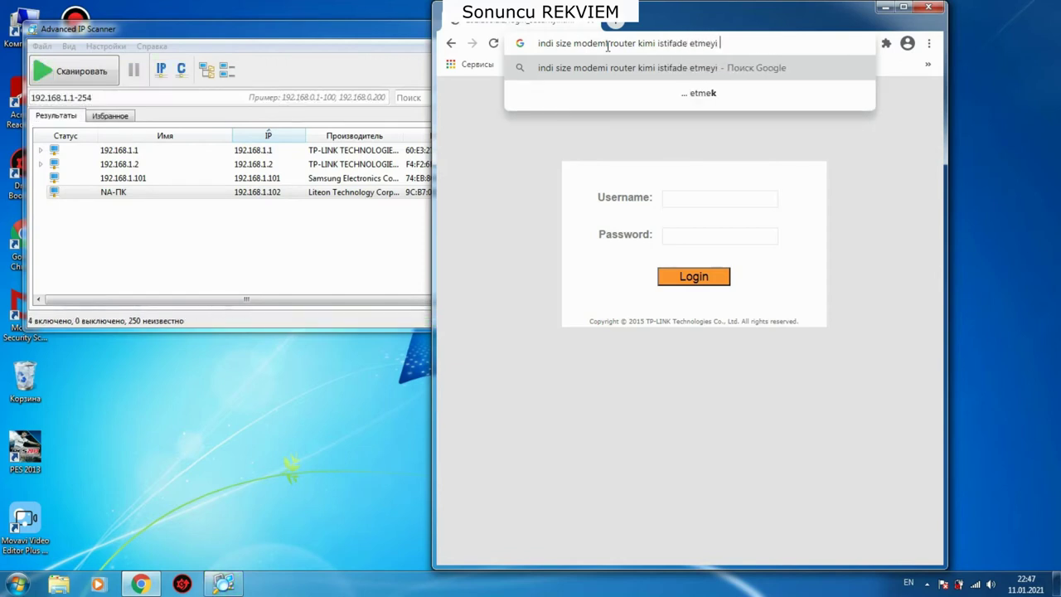
type("oyredeceyem")
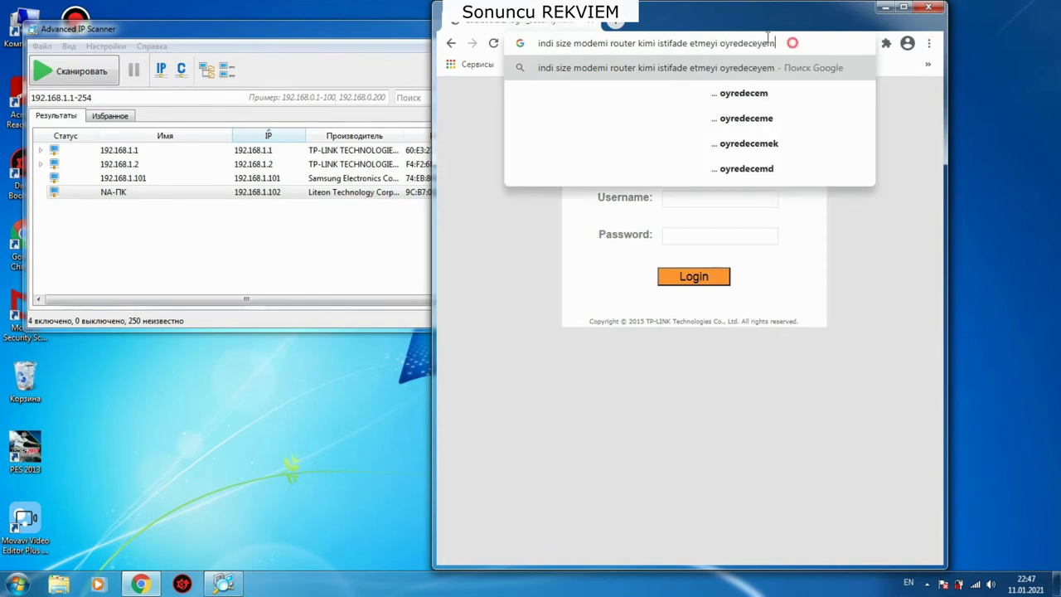
left_click_drag(788, 41, 485, 32)
key("BackSpace")
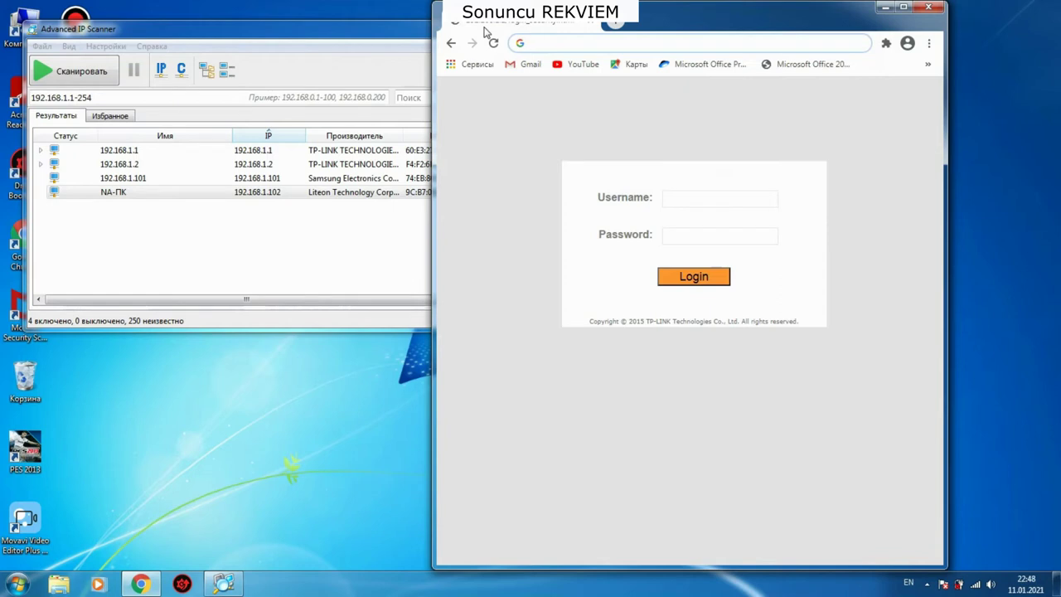
Step: Type the note 'men halhazirda 2 ci modemi router kimi istifade edirem' and erase it
type("men")
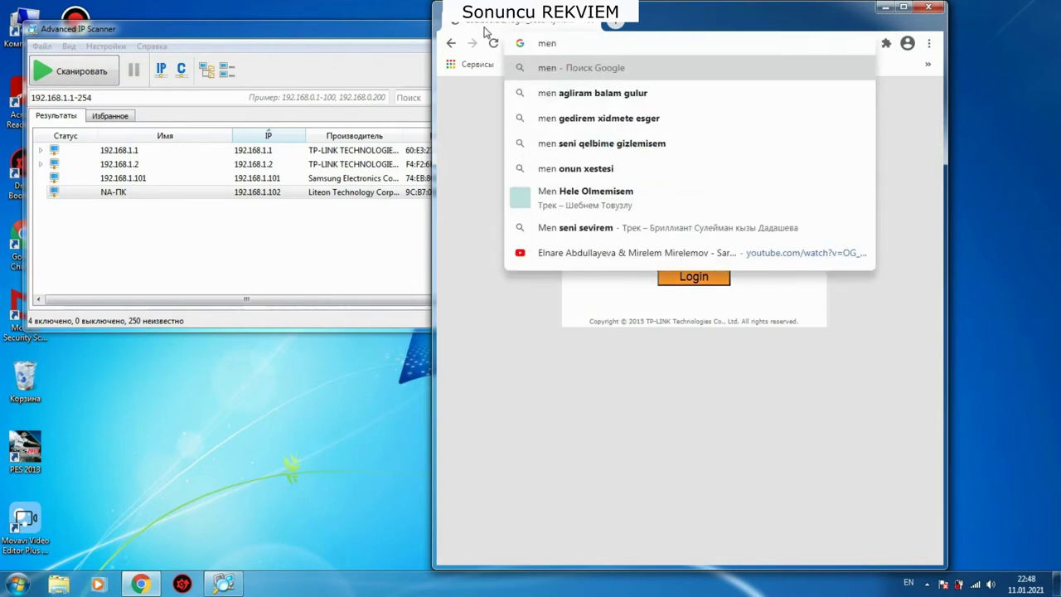
type(" halhazie")
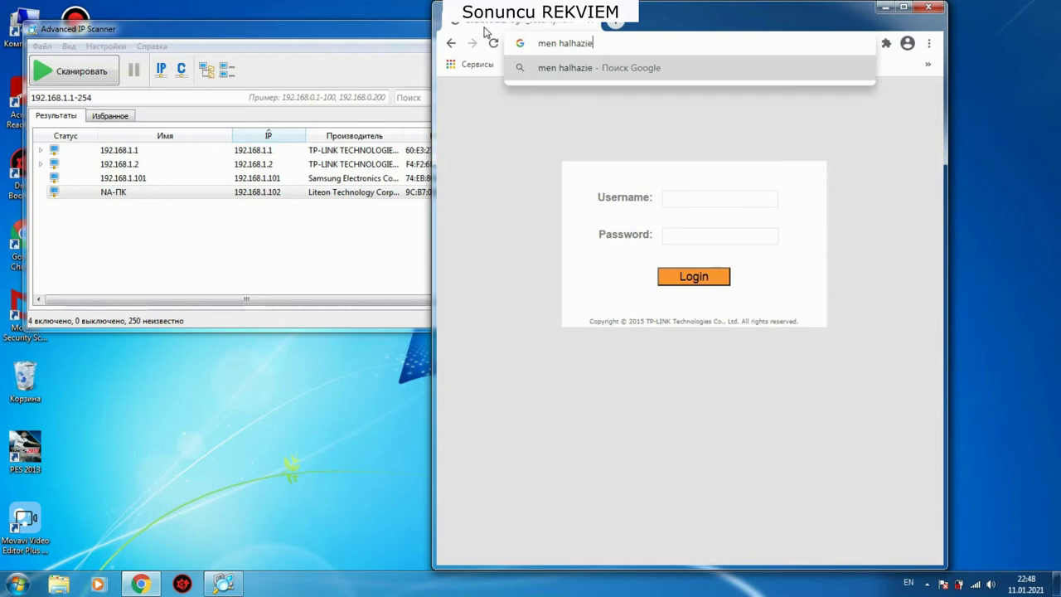
key("BackSpace")
type("rda 2 ci m")
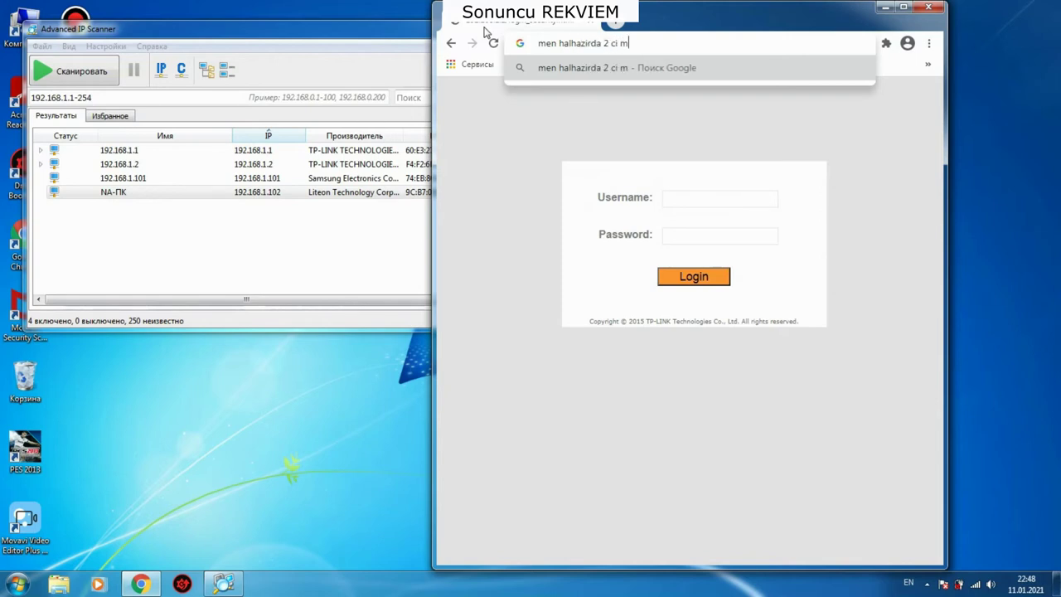
type("odemi r")
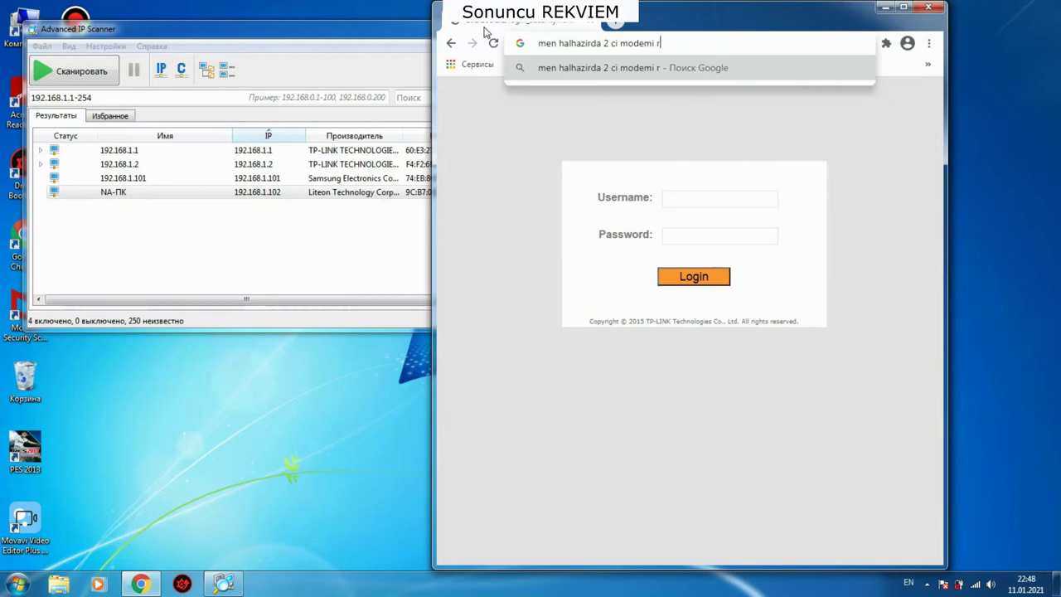
type("outer ki")
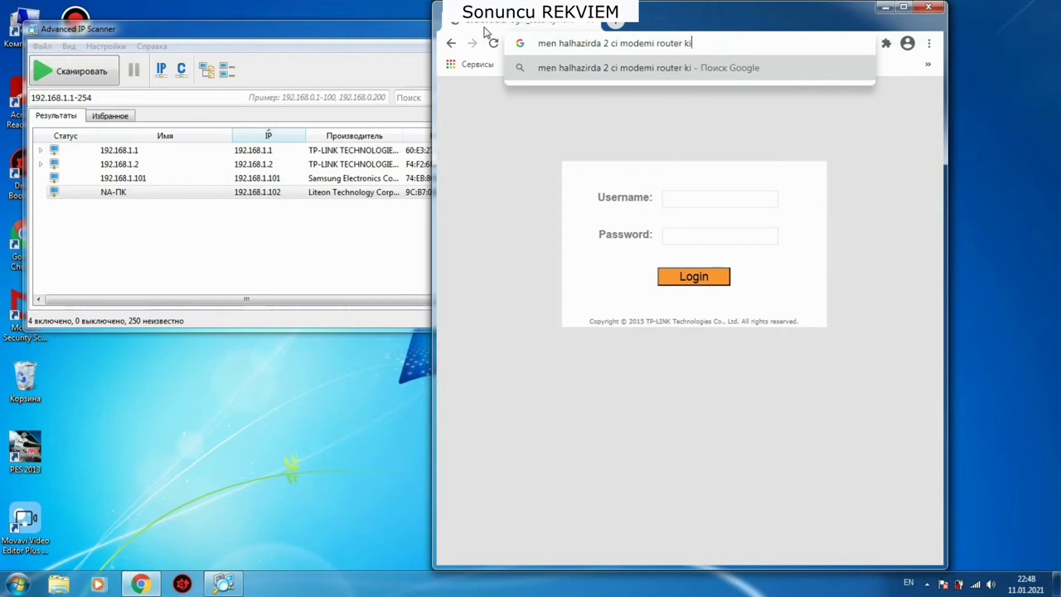
type("mi isti")
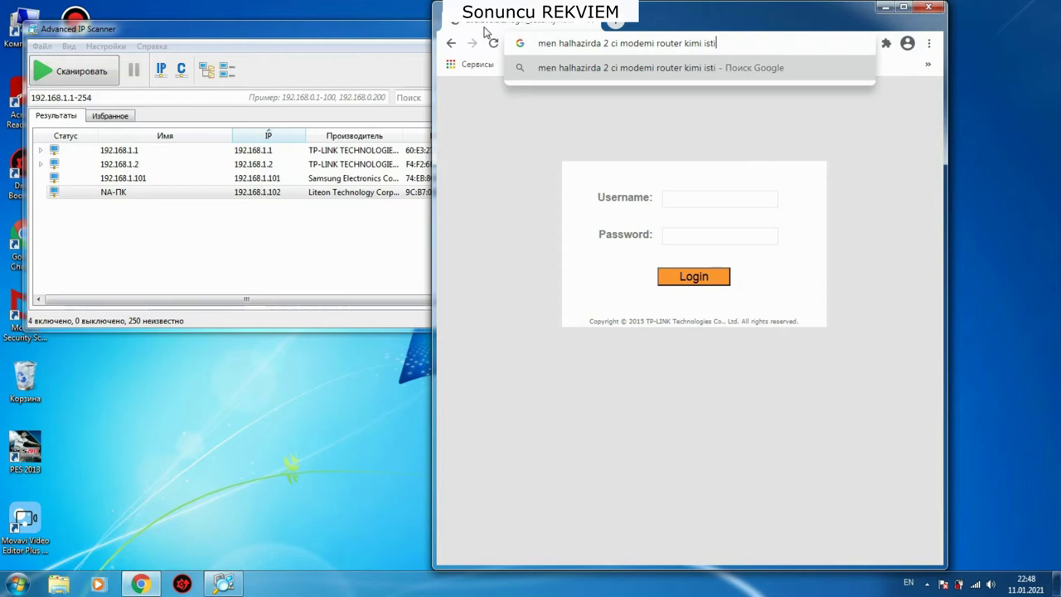
type("fade edirem")
key("BackSpace")
key("BackSpace")
key("BackSpace")
key("BackSpace")
key("BackSpace")
key("BackSpace")
key("BackSpace")
key("BackSpace")
key("BackSpace")
key("BackSpace")
key("BackSpace")
key("BackSpace")
key("BackSpace")
key("BackSpace")
key("BackSpace")
key("BackSpace")
key("BackSpace")
key("BackSpace")
key("BackSpace")
key("BackSpace")
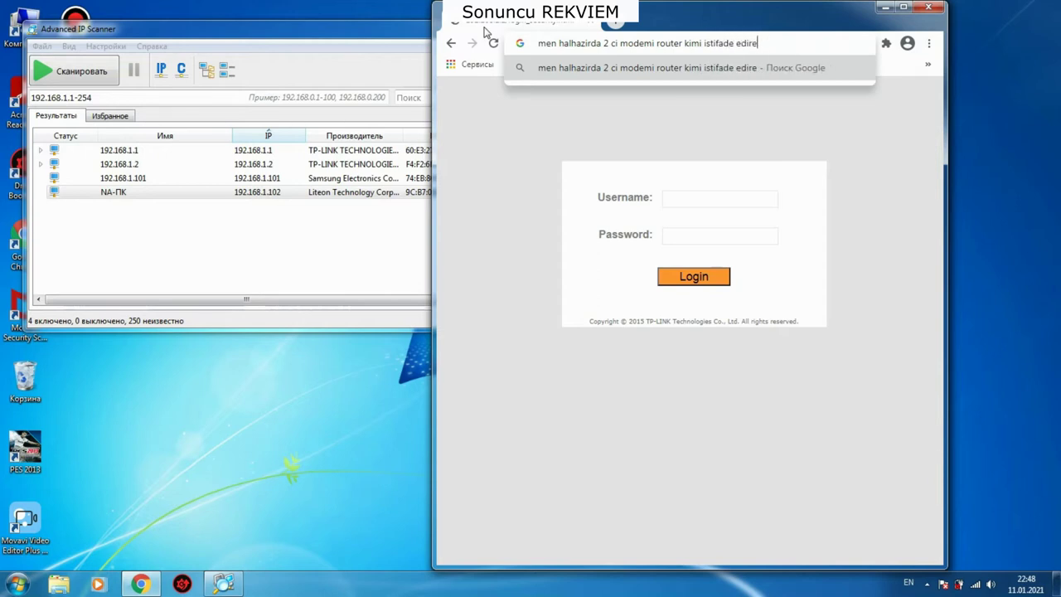
Step: Type 've onun ip kodu', then replace it with the address 192.168.1.2
type("ve")
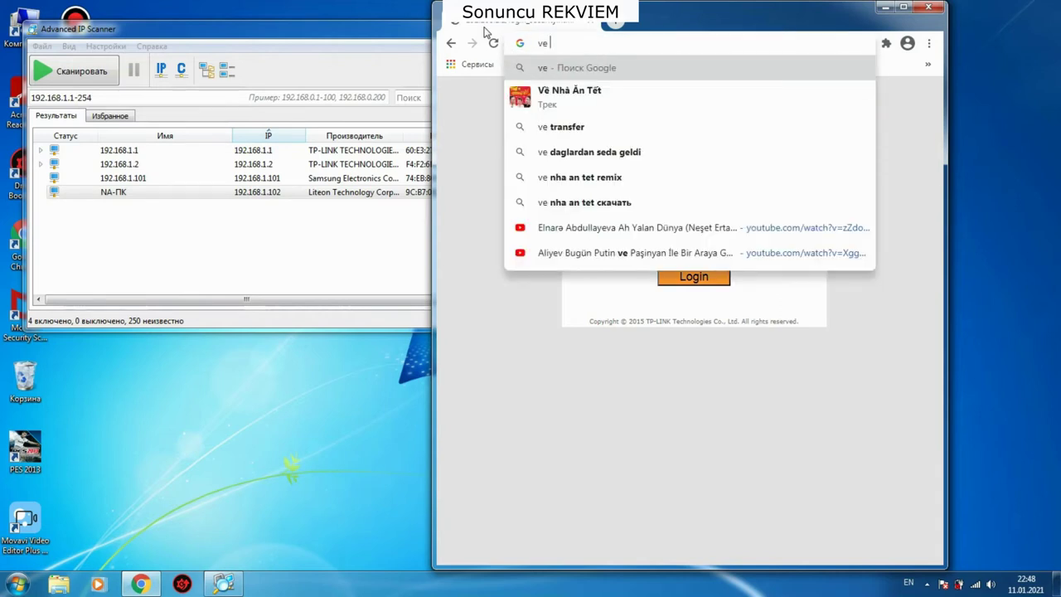
type(" onun ip kodu")
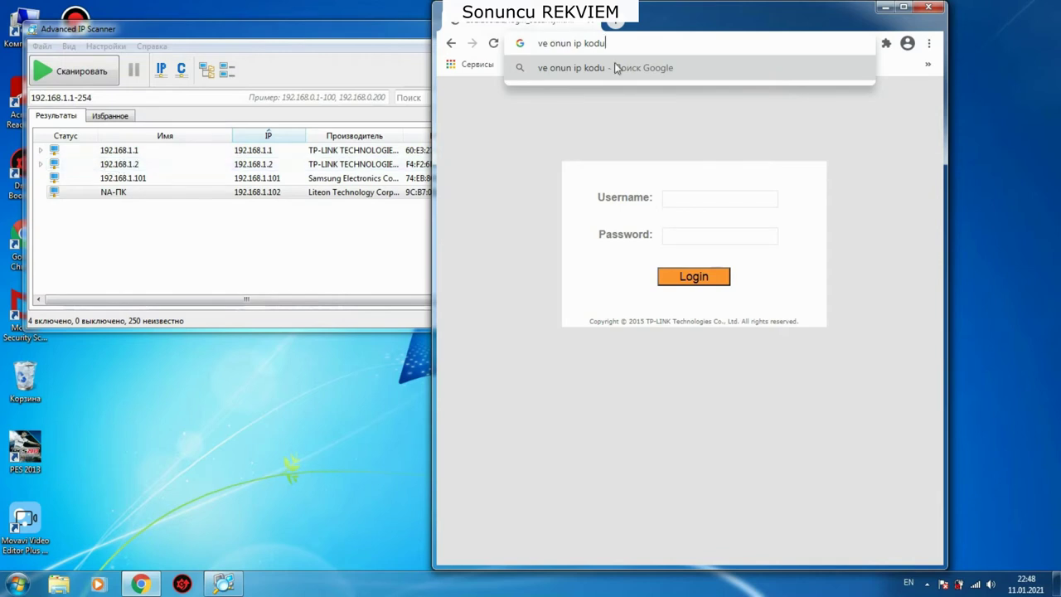
key("ctrl+a")
type("192")
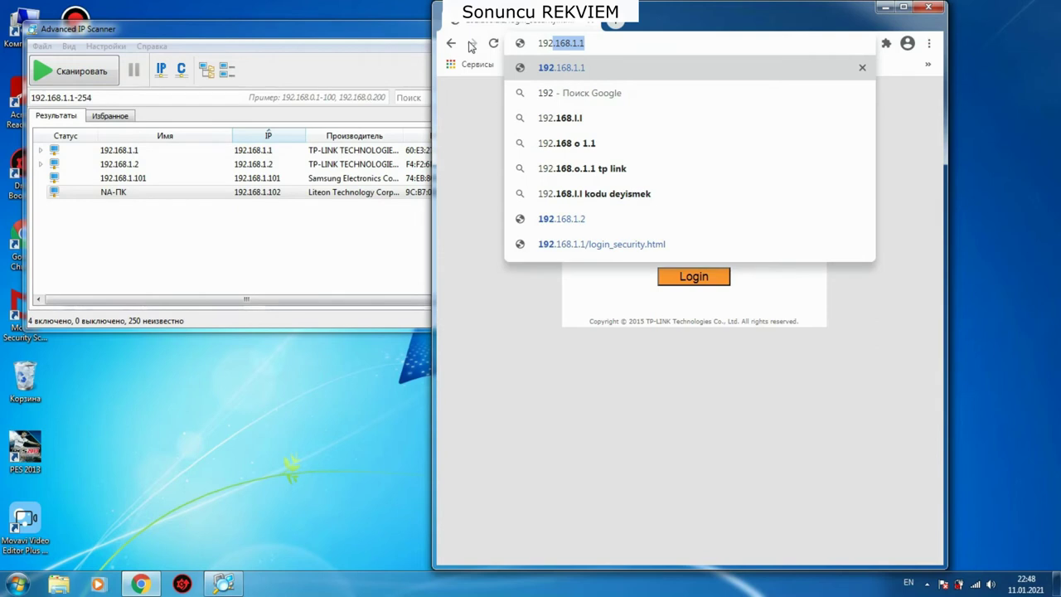
type(".168.1.2")
Step: Open the router at 192.168.1.2 and log in with the admin username and password
key("Return")
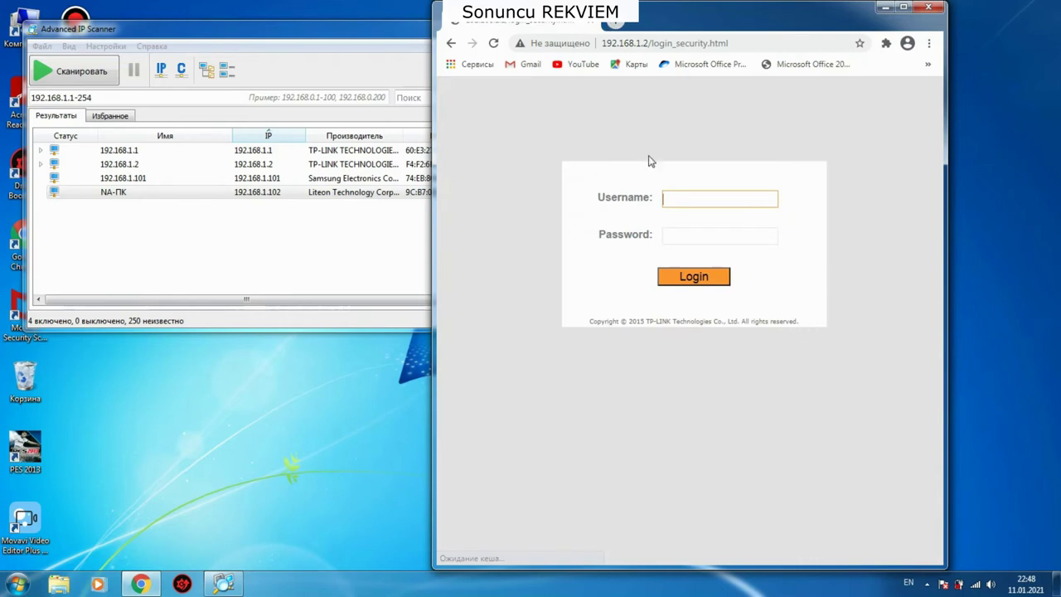
left_click(685, 197)
type("admin")
left_click(680, 234)
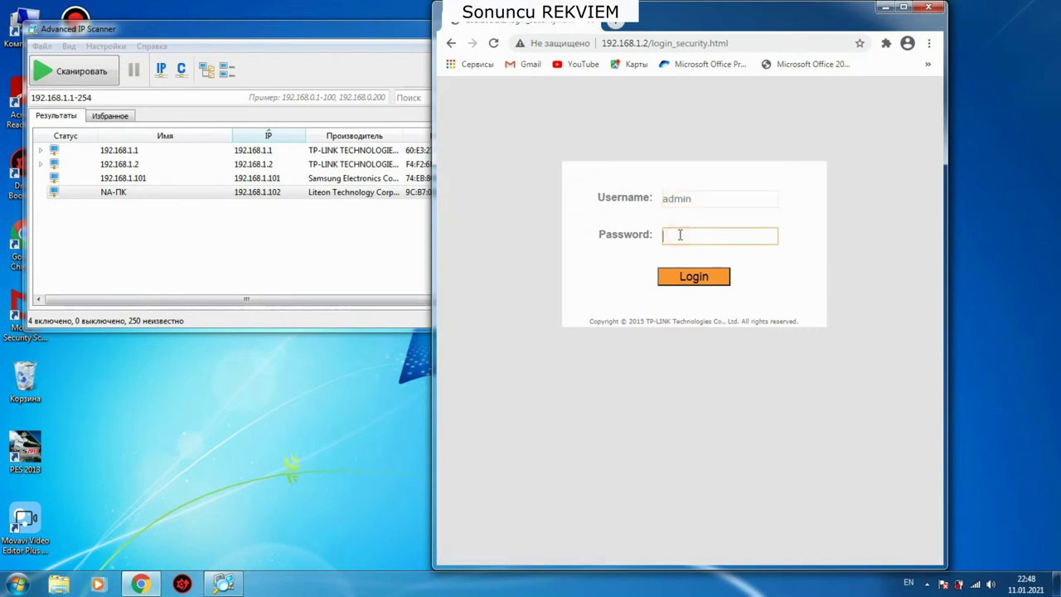
type("admin")
key("Return")
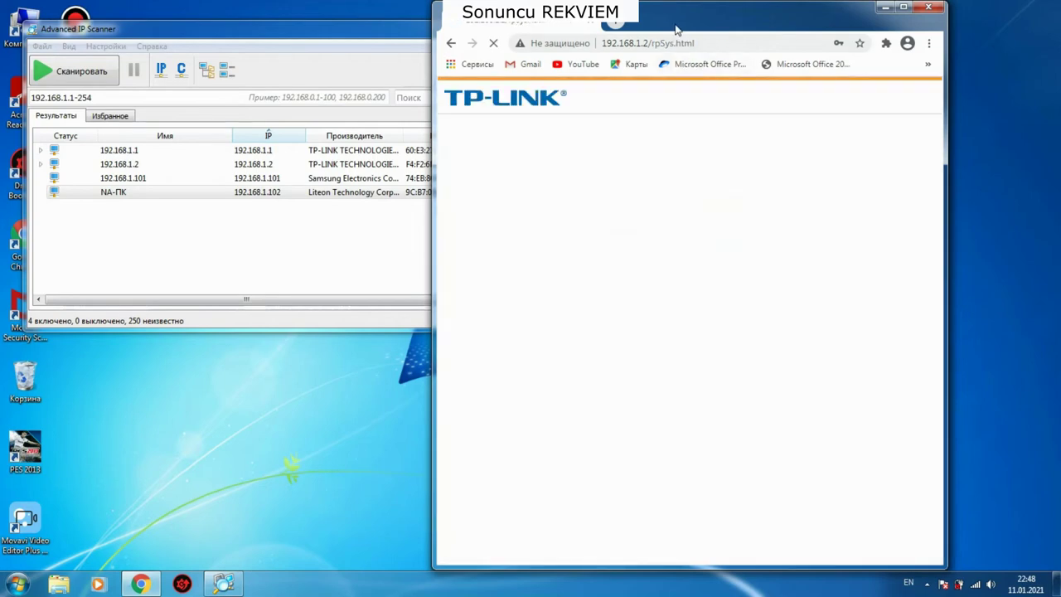
Step: Maximize Chrome, answer the save-password prompt, and go to Interface Setup
double_click(676, 29)
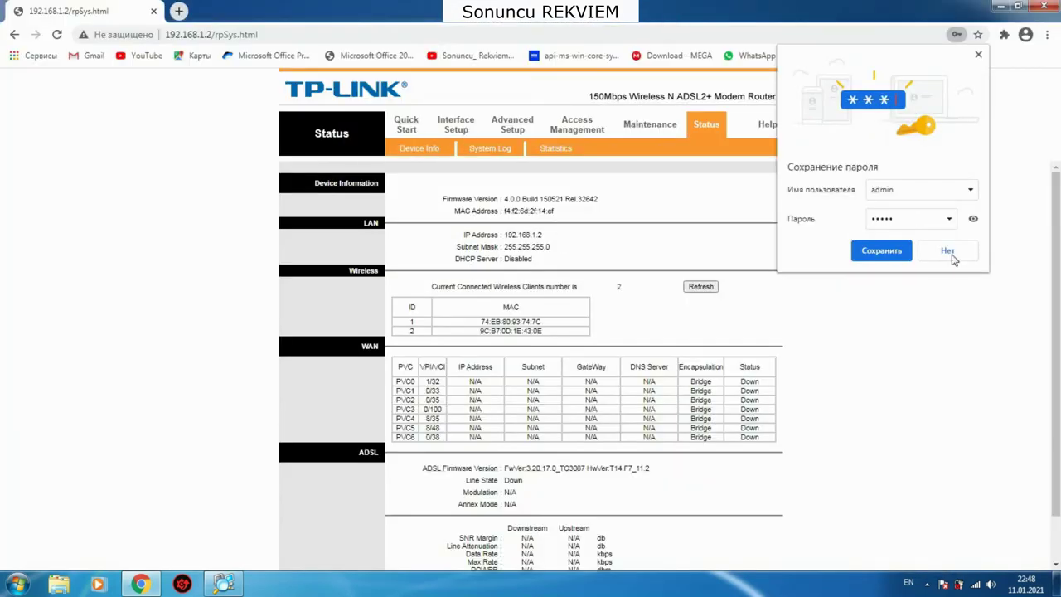
left_click(888, 248)
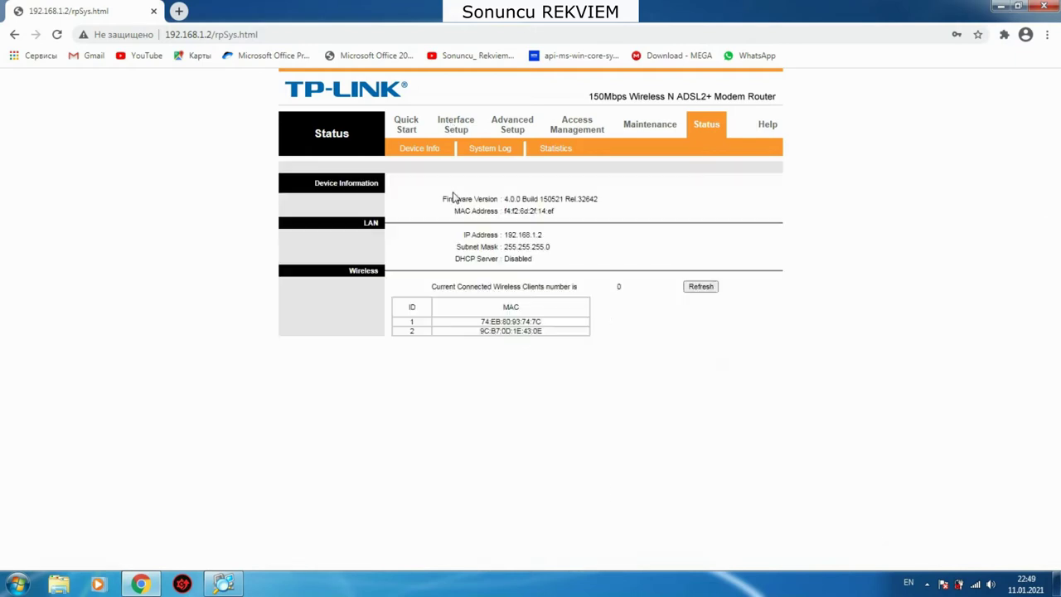
left_click(455, 126)
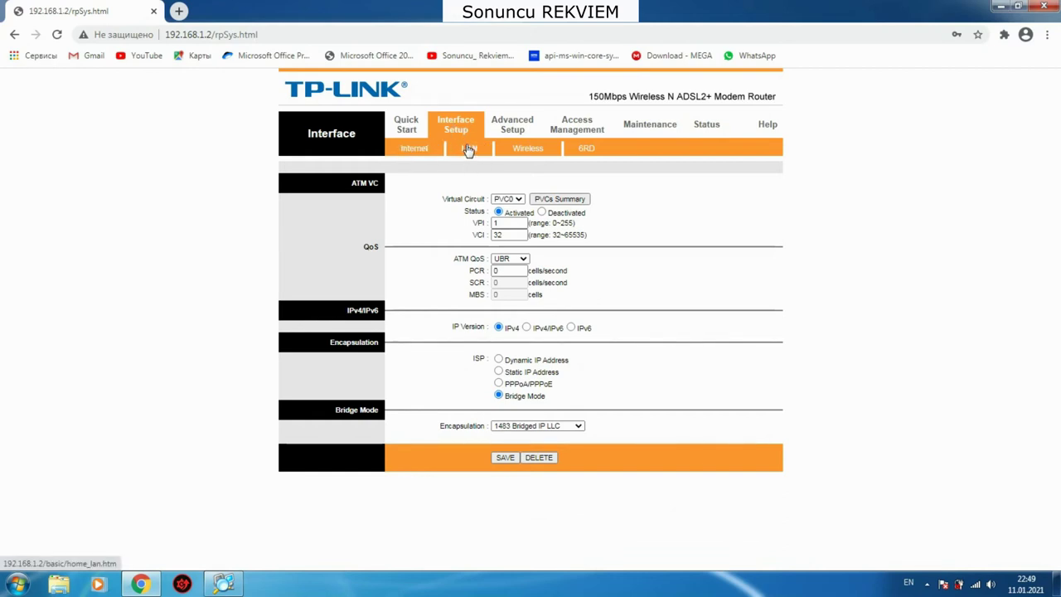
Step: On the LAN page, point out the IP Address and note the old IP was 192.168.1.1
left_click(468, 148)
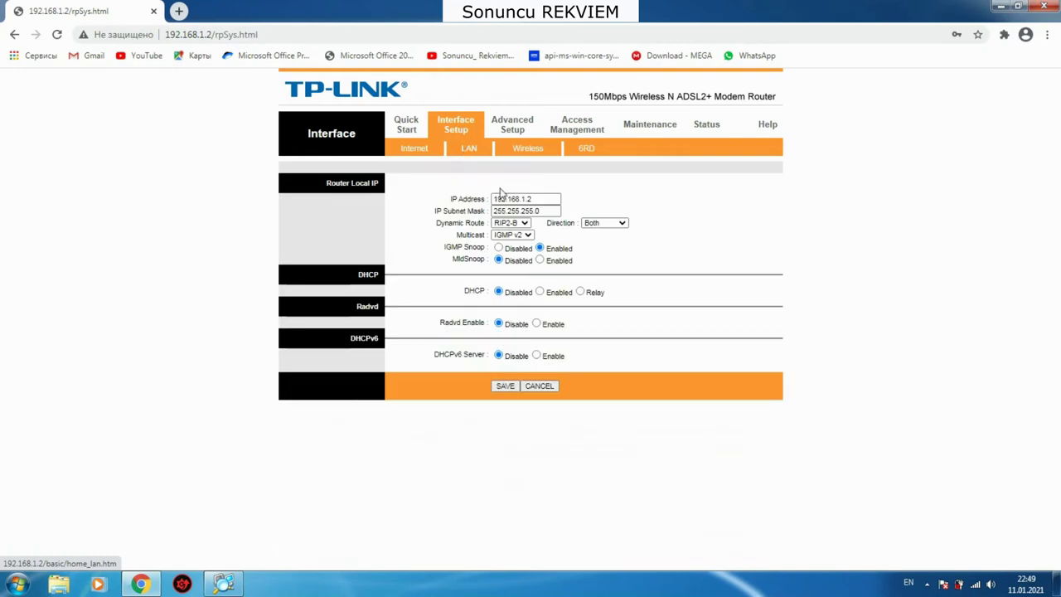
left_click_drag(443, 204, 528, 199)
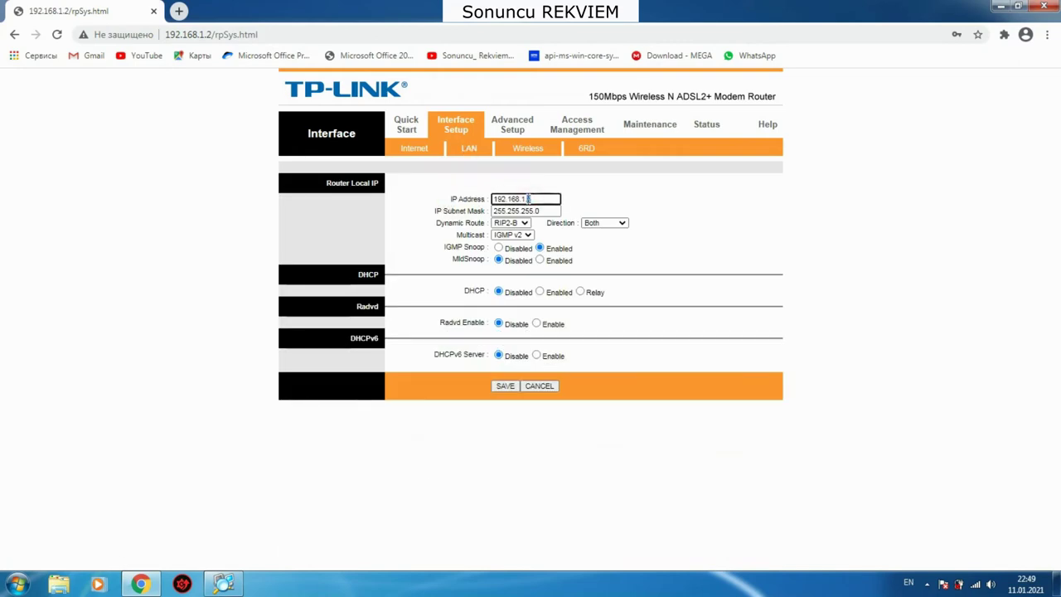
left_click(400, 28)
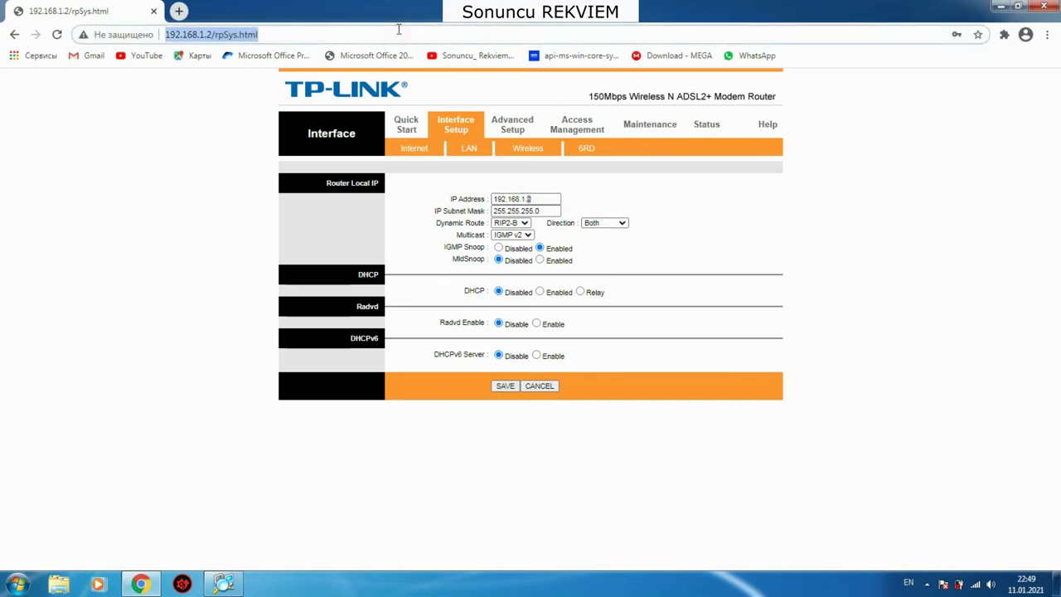
type("evvelki ")
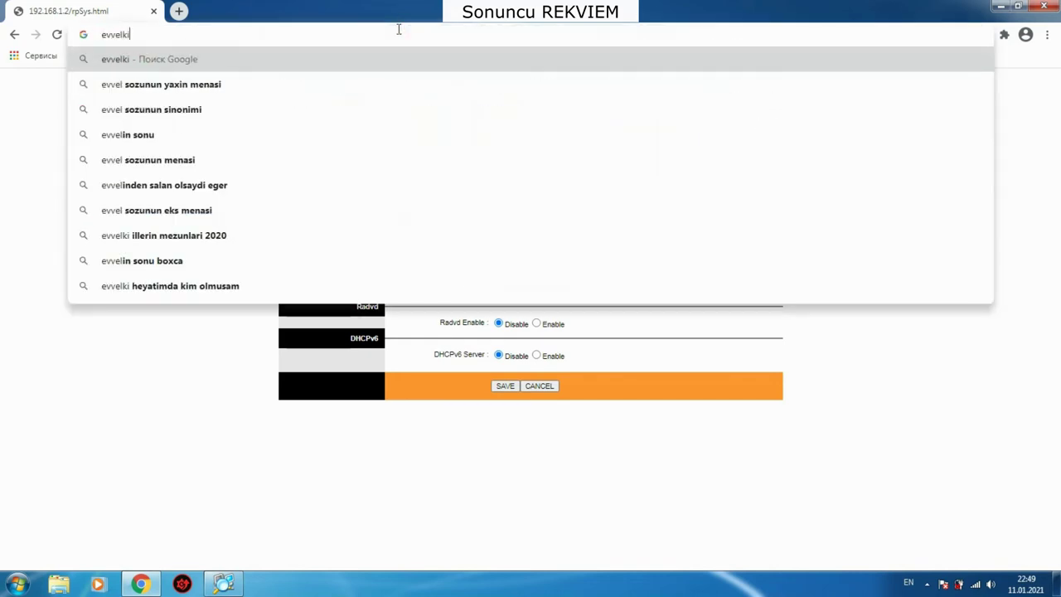
type("1")
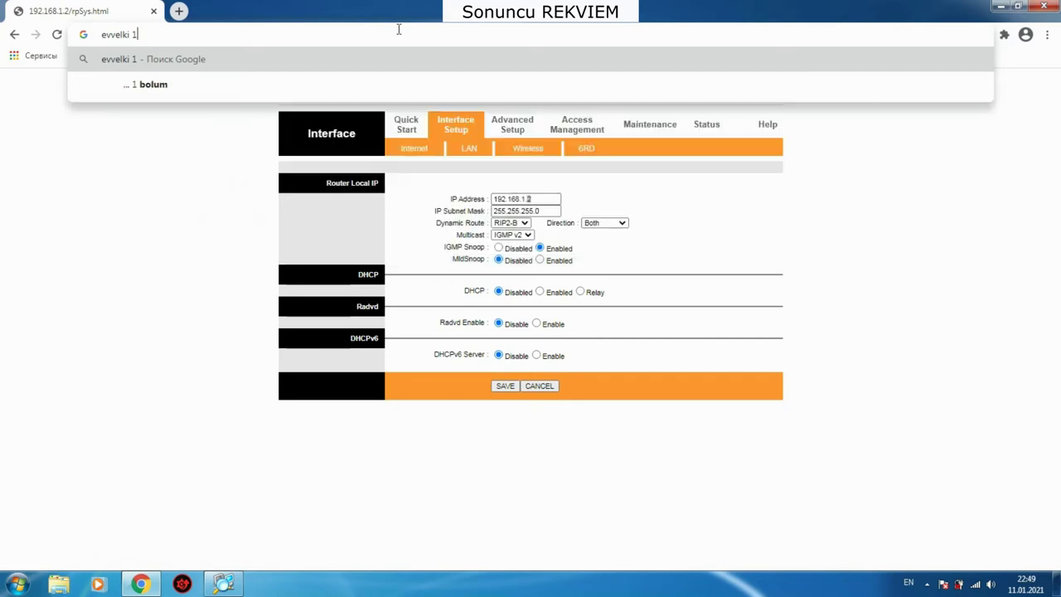
type("92.1")
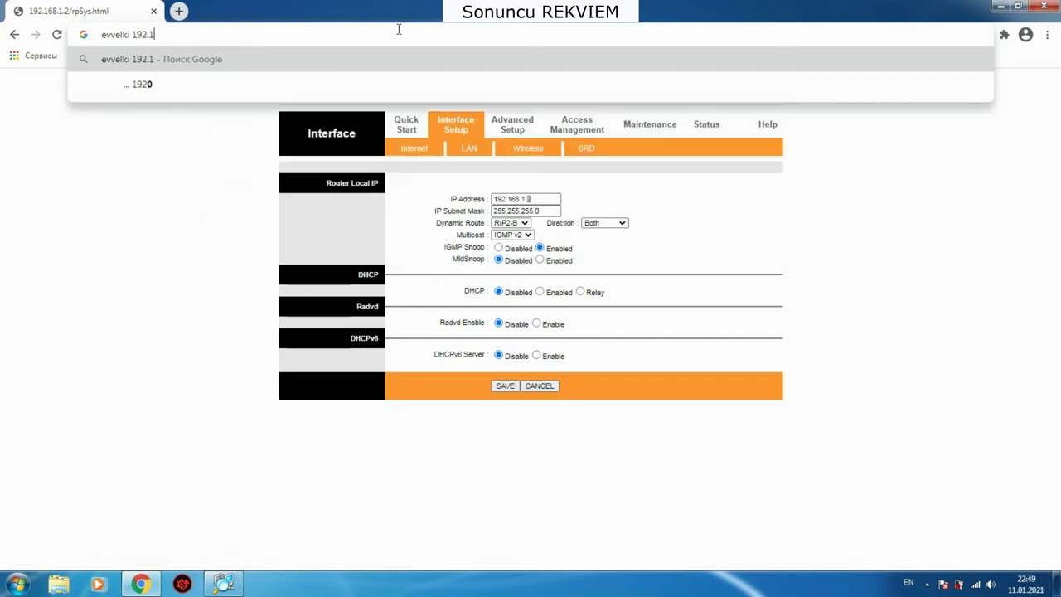
type("500")
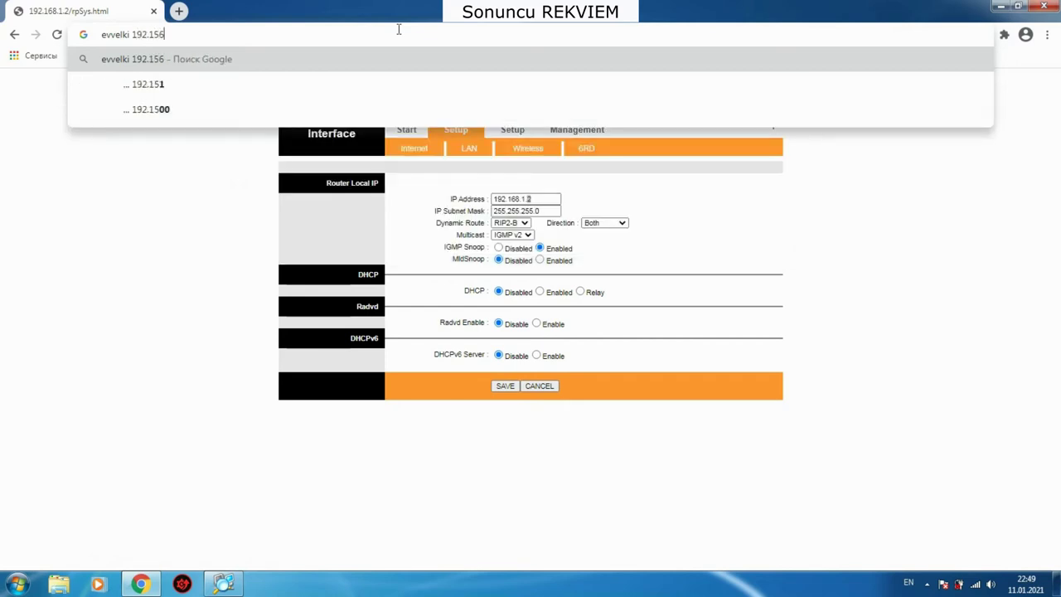
key("BackSpace")
key("BackSpace")
key("BackSpace")
type("68.1.1")
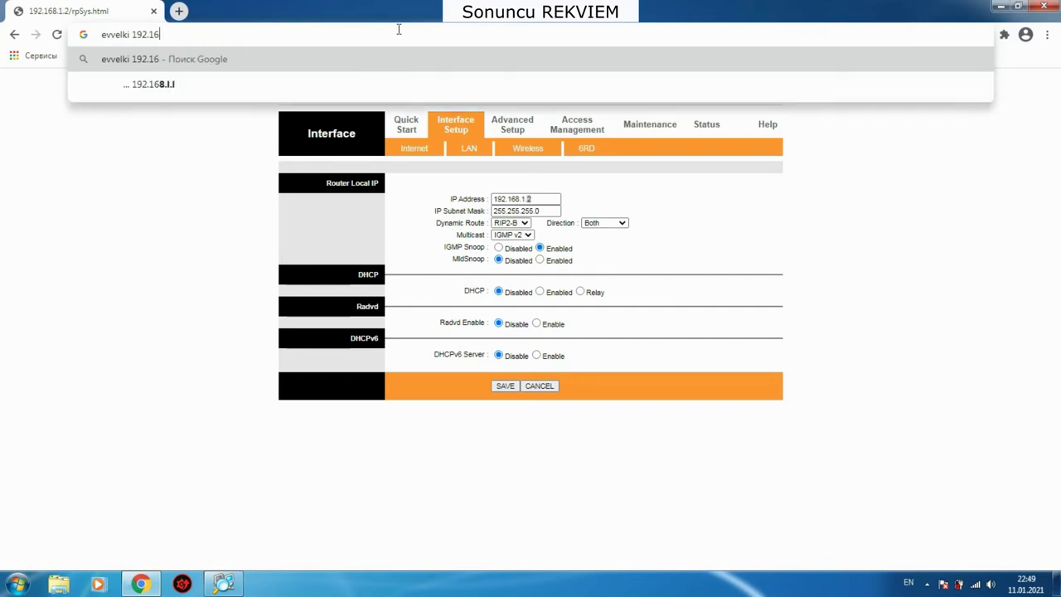
type(" idi")
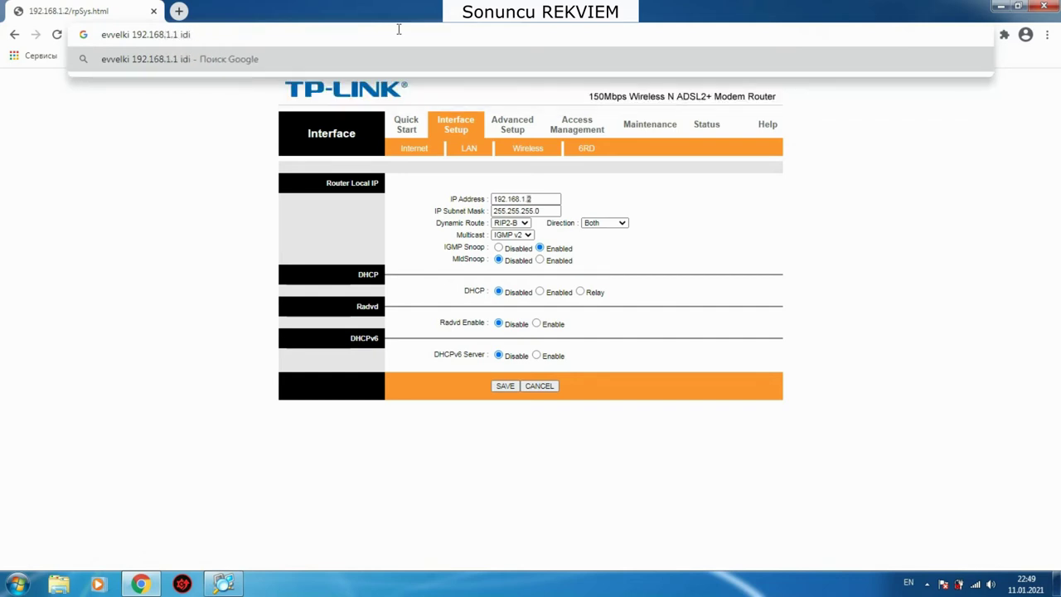
type(" konfilikt o")
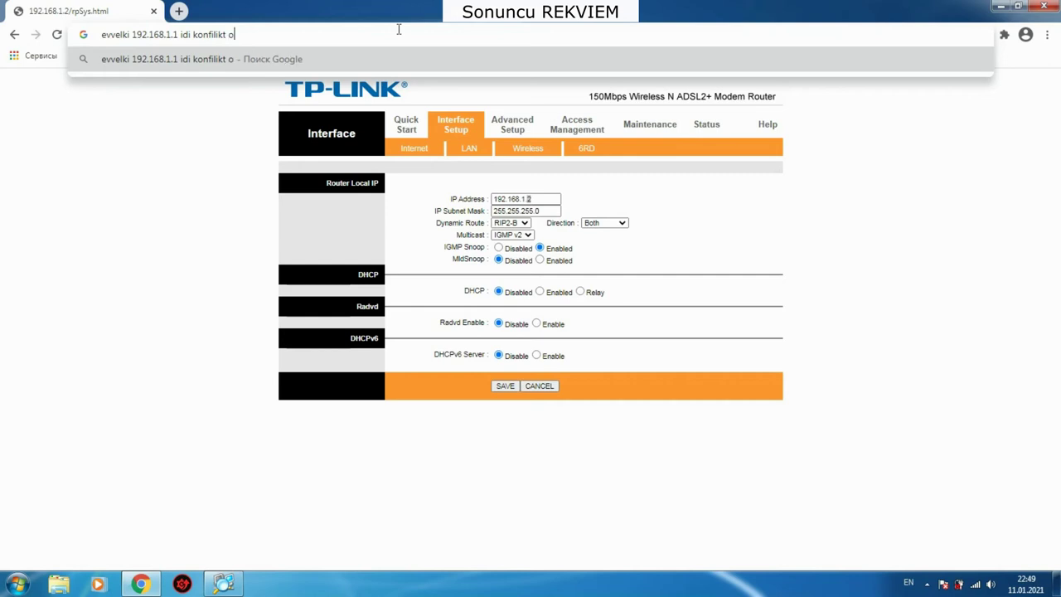
type("lmamagi")
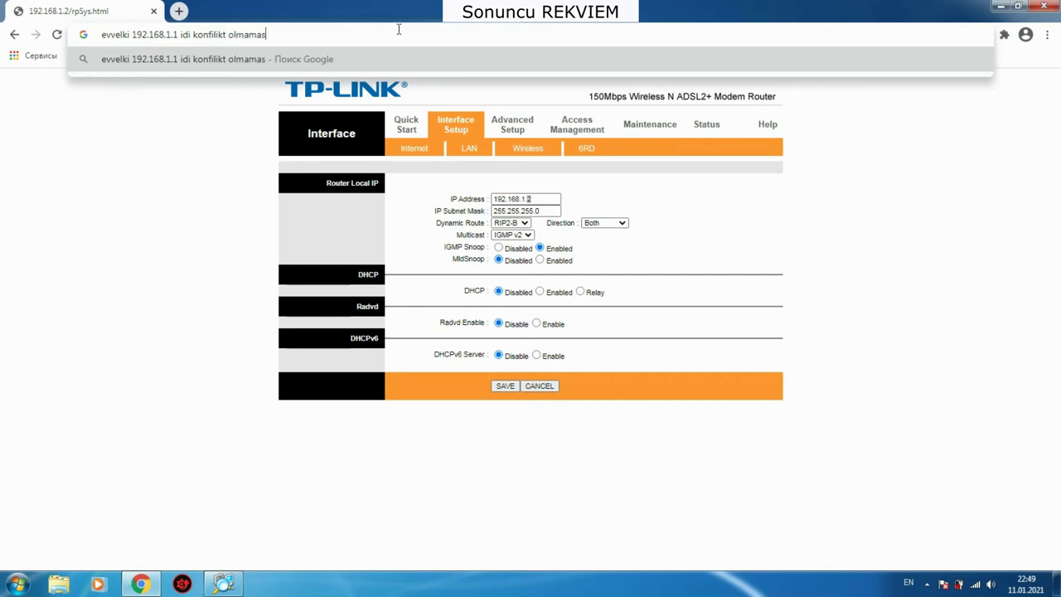
type(" ucun")
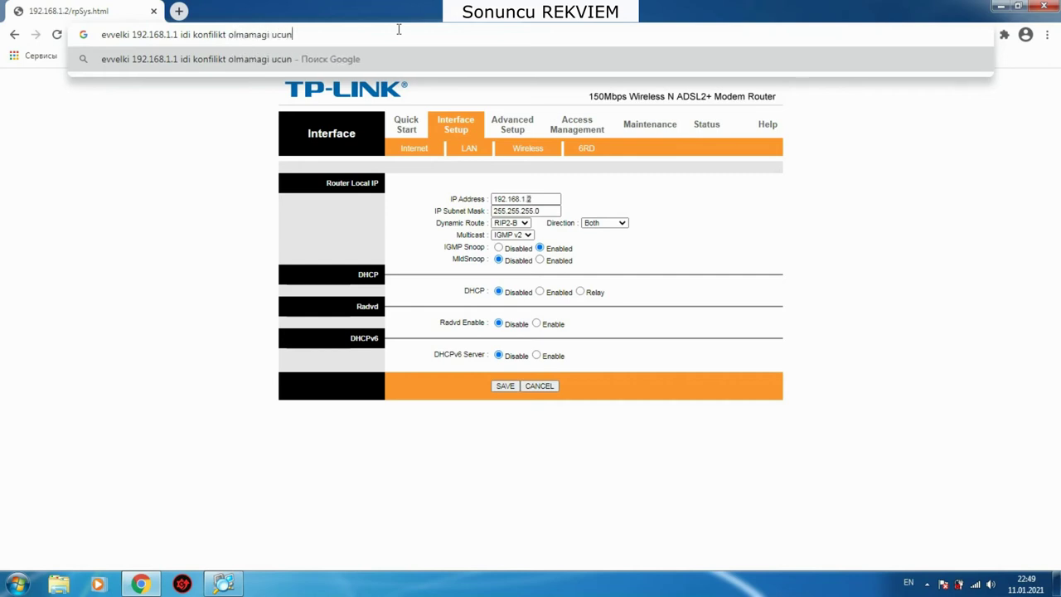
type(" ip")
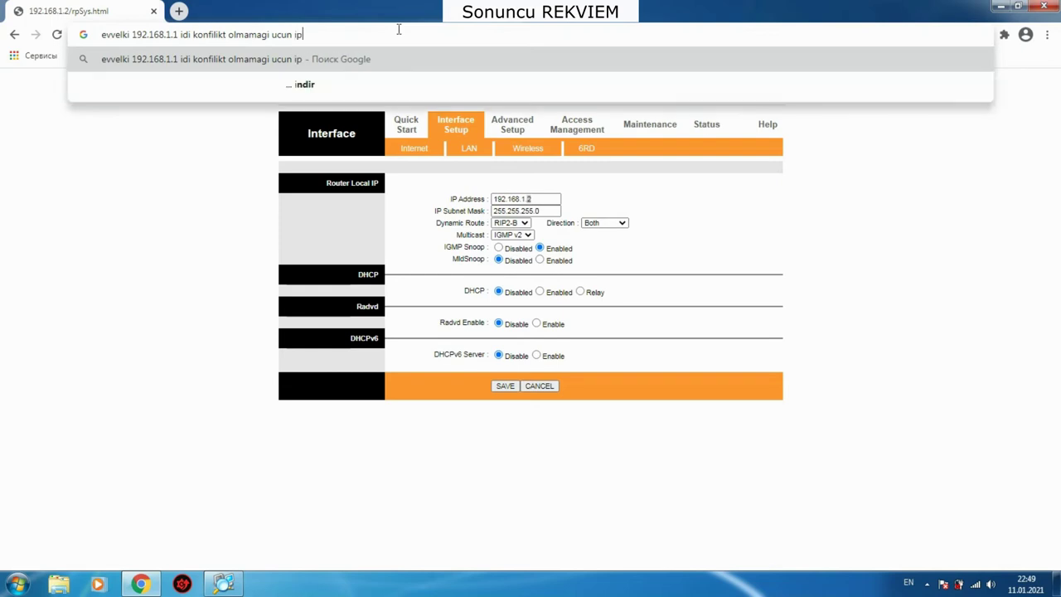
type(" kodu dey")
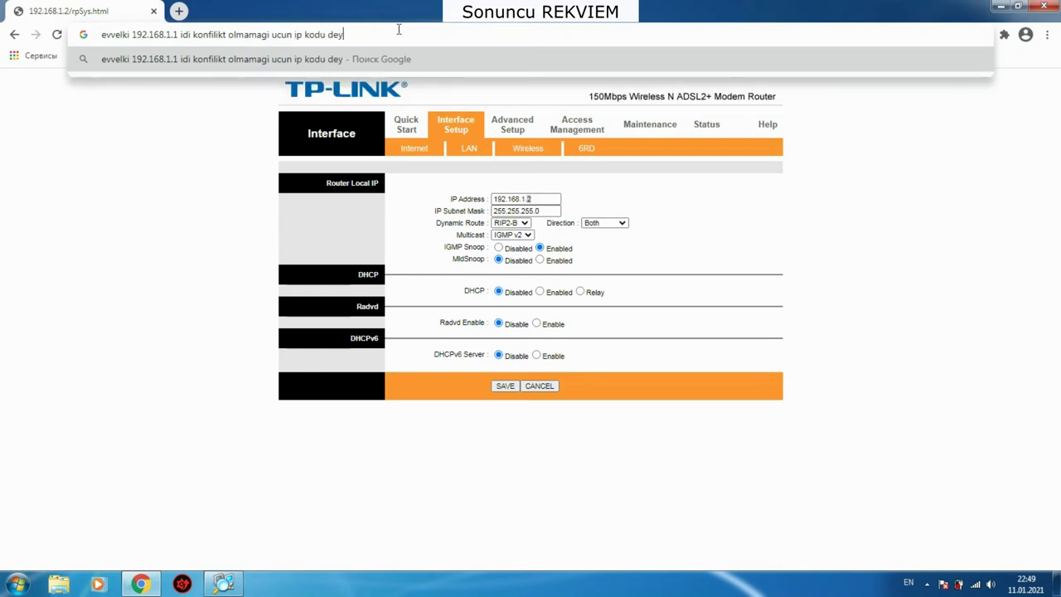
type("ismek la")
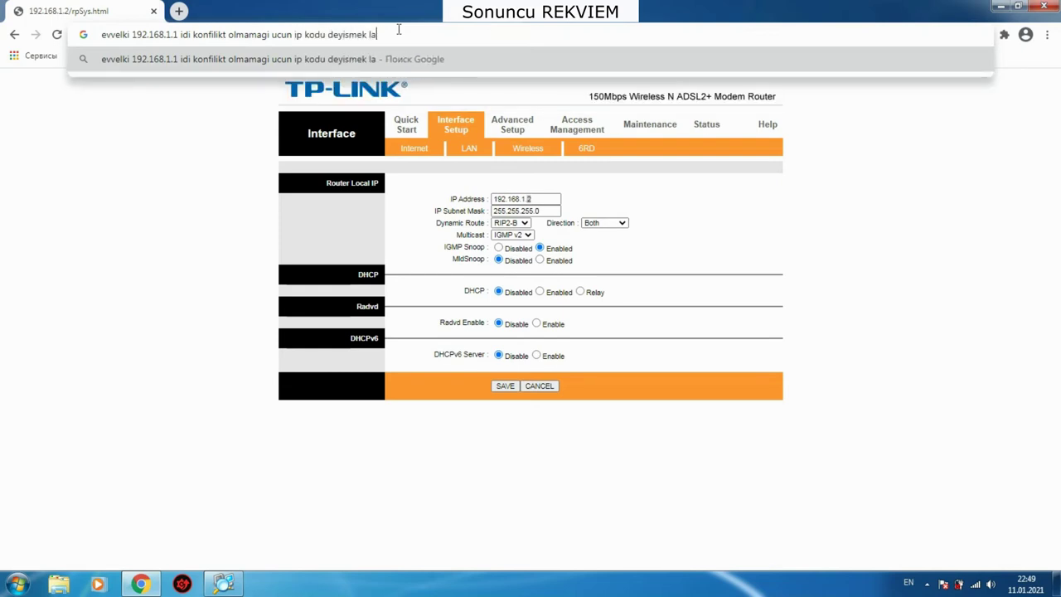
type("zimdi")
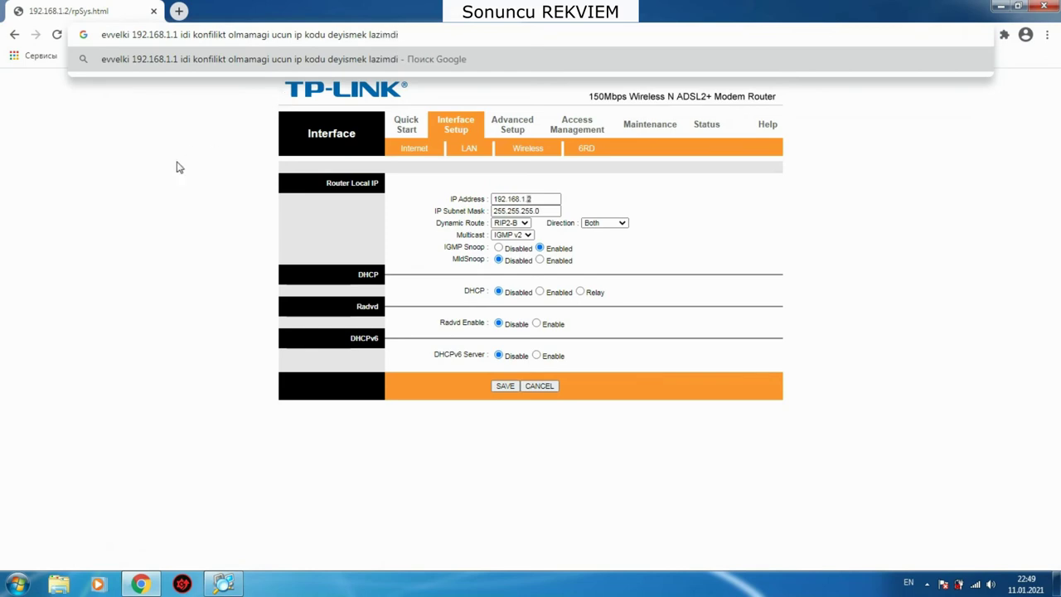
Step: Highlight the IP's last octet 2 and the DHCP label, then select the address-bar note
left_click(177, 168)
double_click(529, 199)
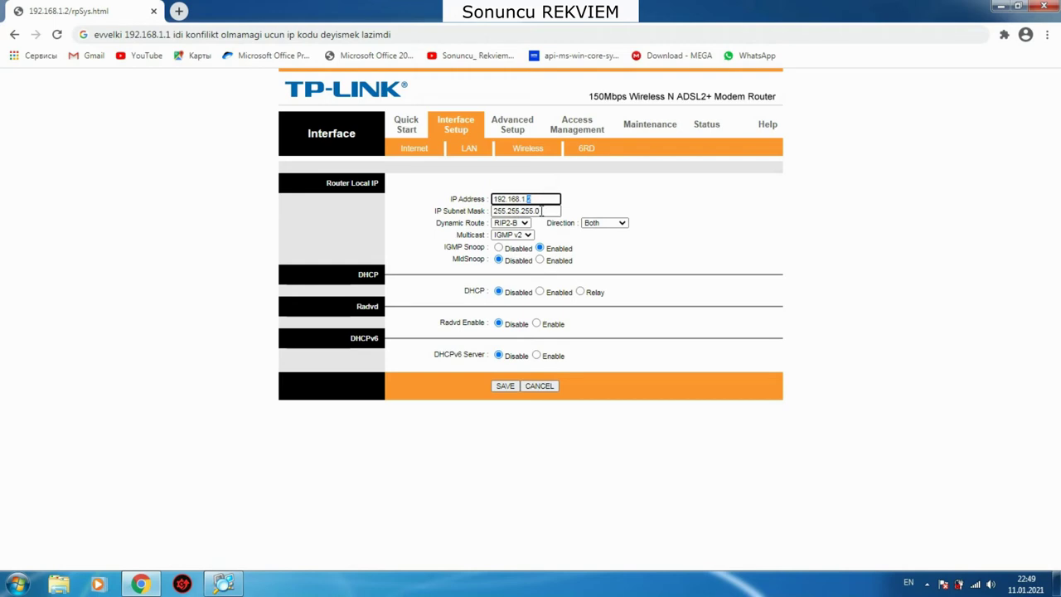
double_click(469, 291)
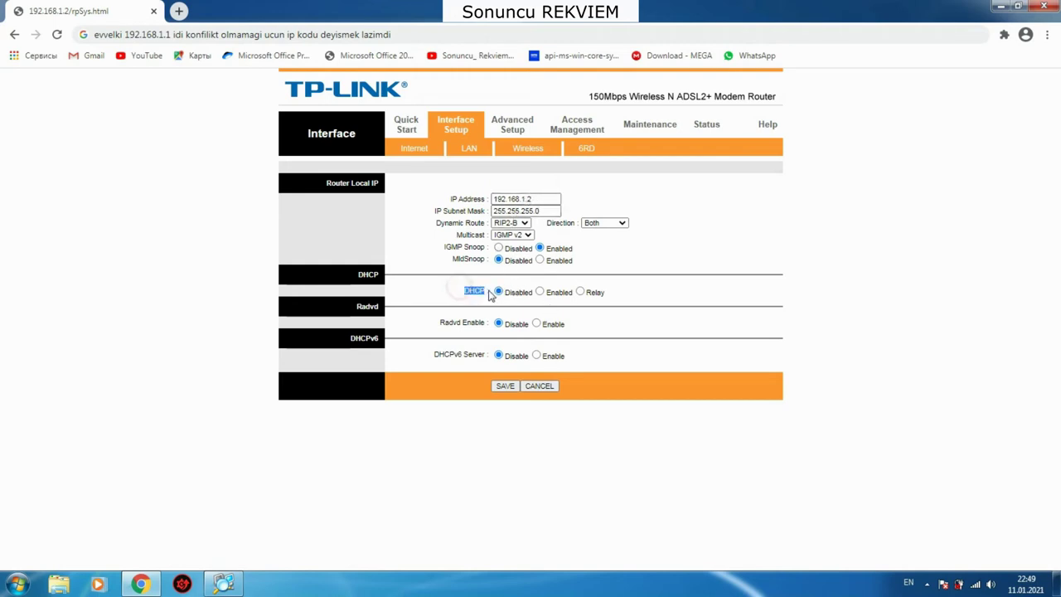
left_click_drag(479, 295, 487, 299)
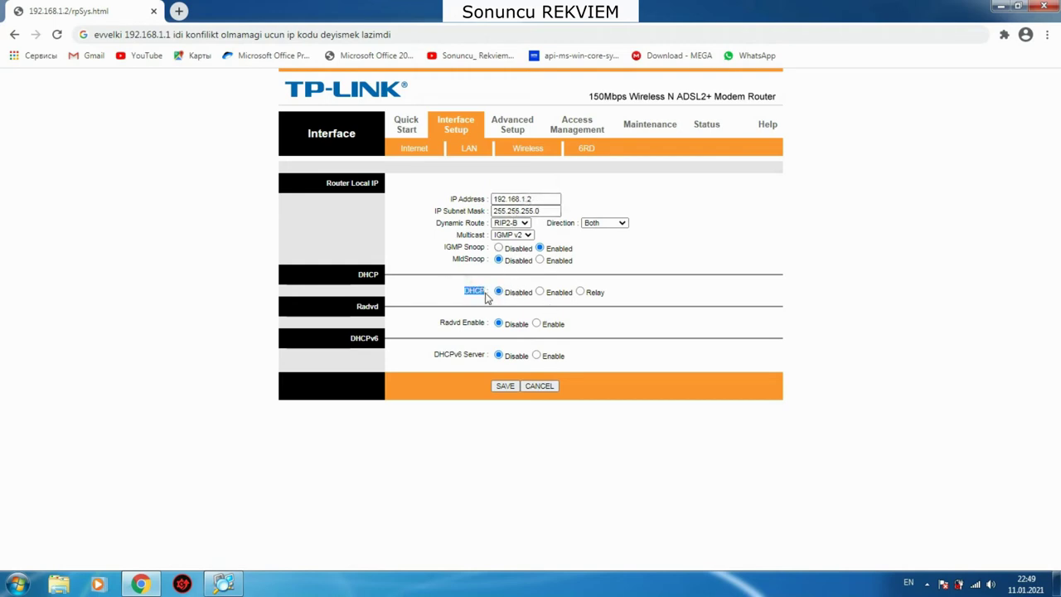
left_click(237, 38)
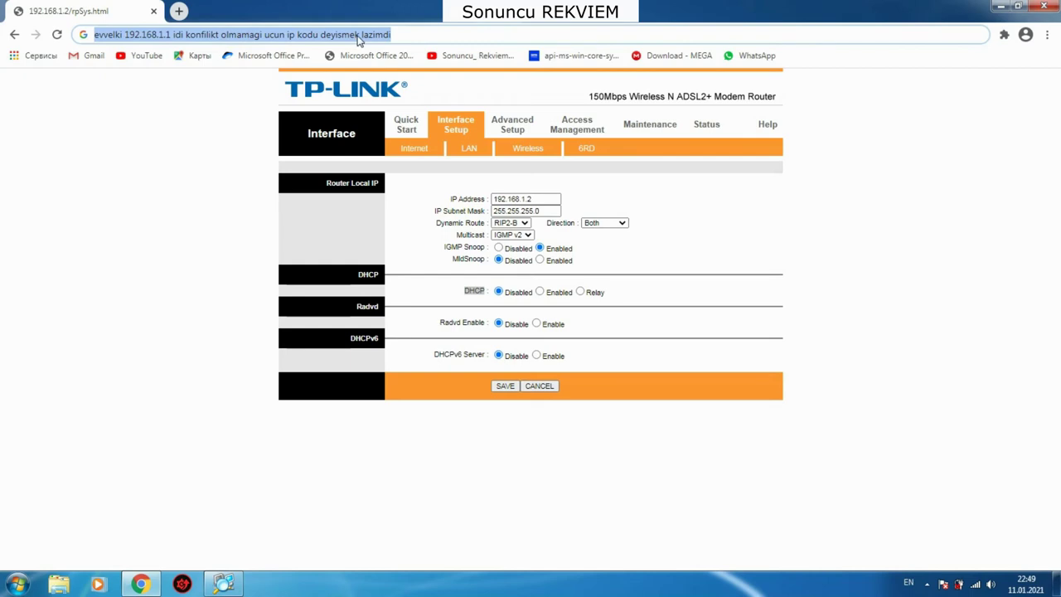
Step: Note 'dhcp ni baglamaq lazimdi disable', replace it with 've sonda save', then erase it
key("BackSpace")
type("dhcp")
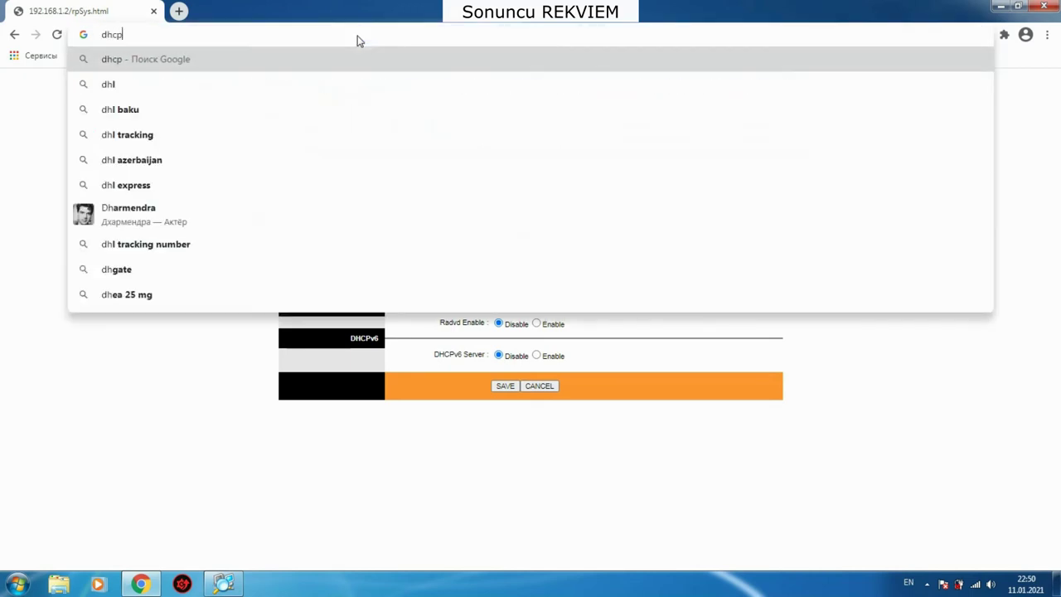
type(" ni ")
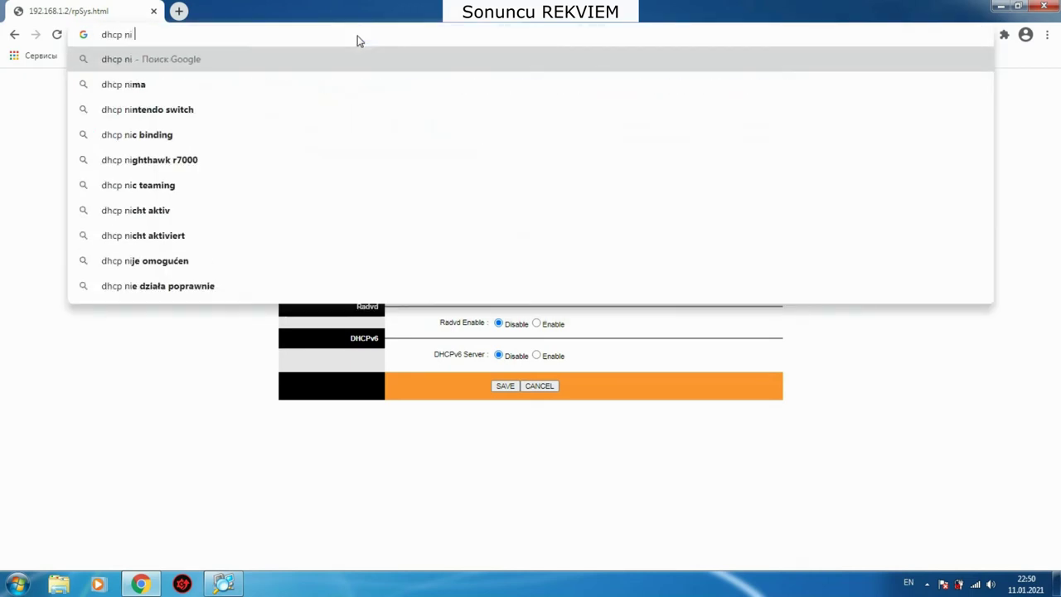
type("baglama")
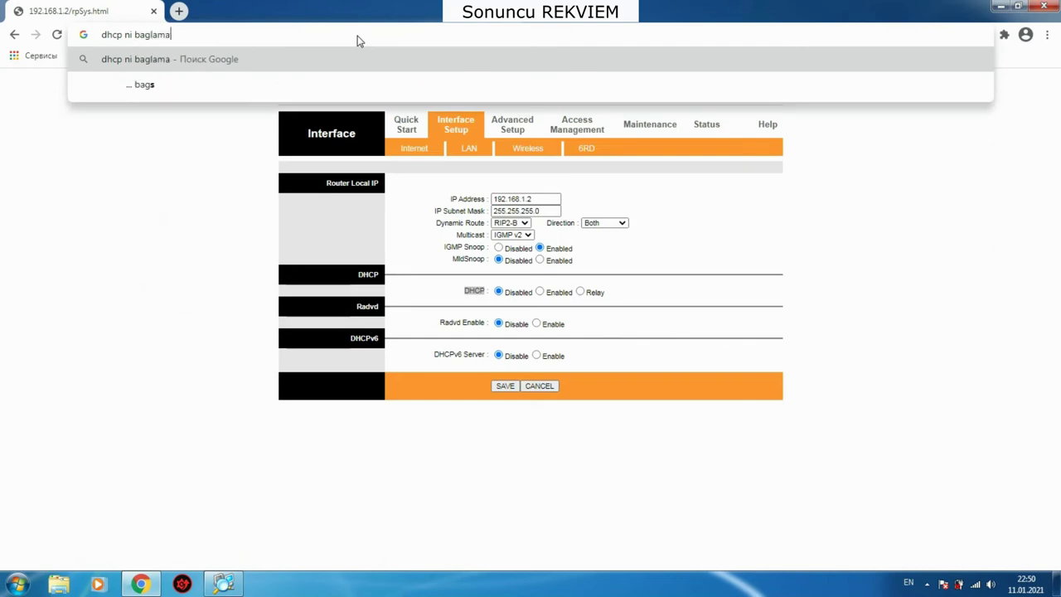
type("q lazimdi")
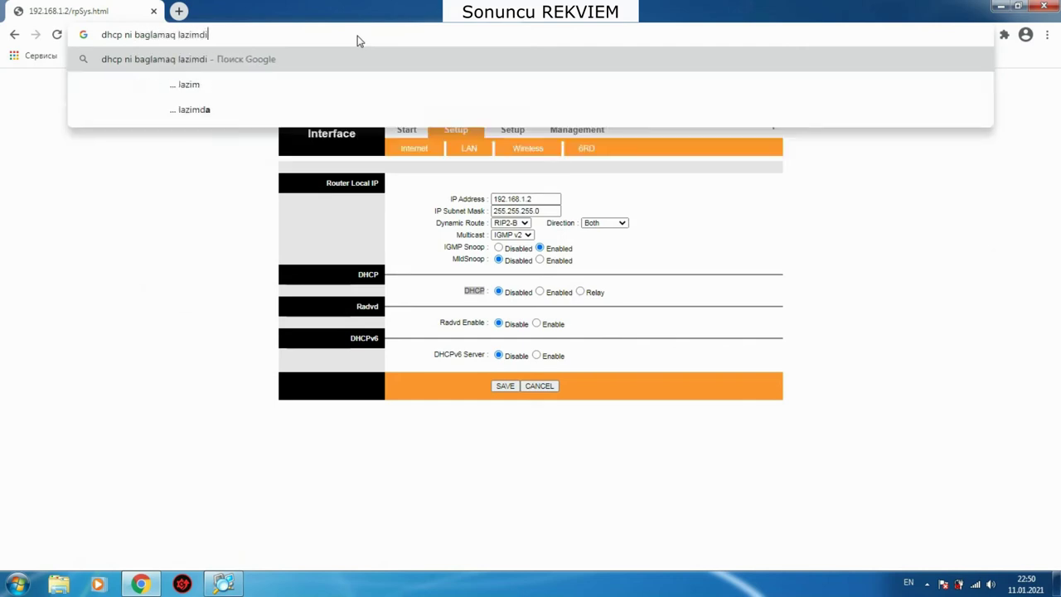
type(" disable")
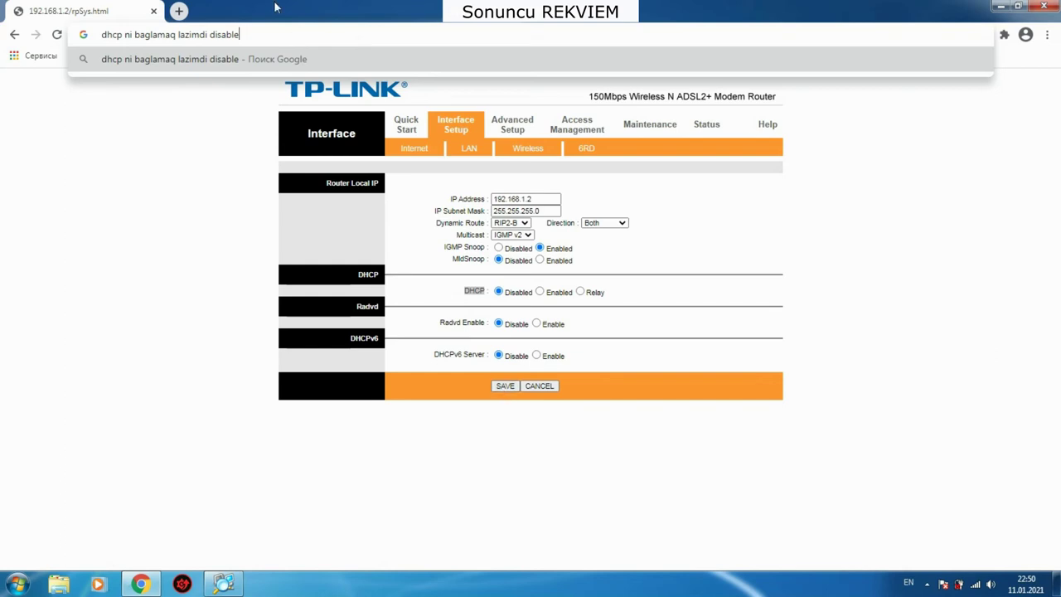
left_click_drag(247, 34, 135, 34)
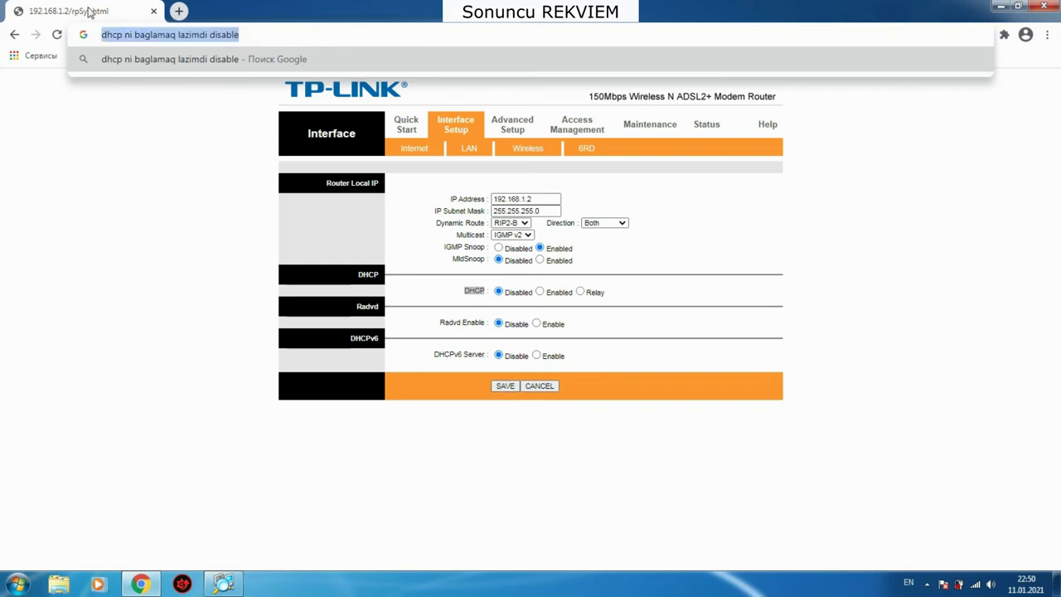
type("ve sonda")
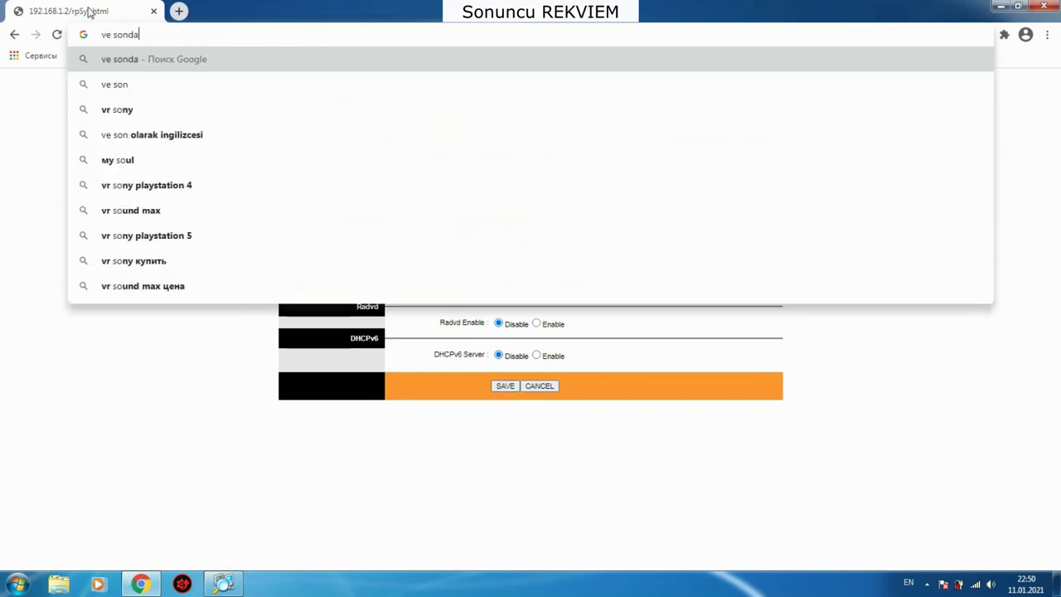
type(" save")
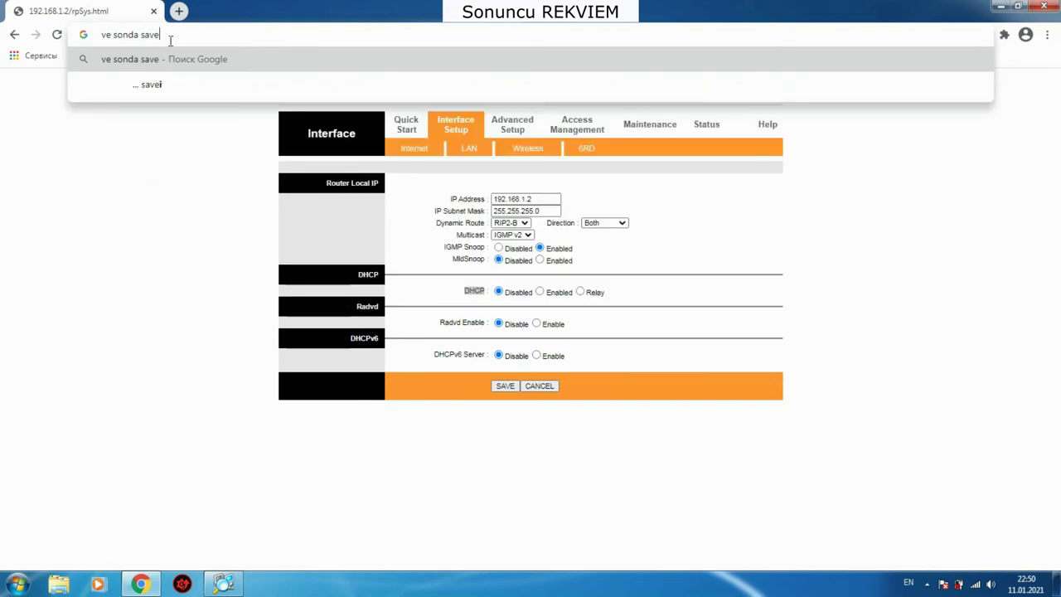
left_click_drag(171, 37, 83, 42)
key("BackSpace")
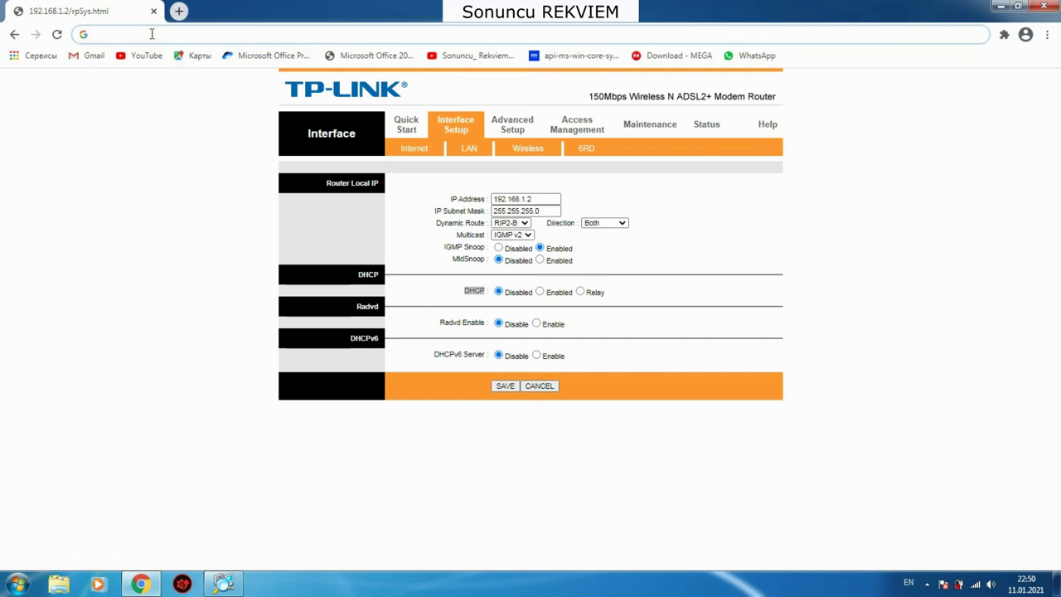
Step: Type 've lan kabeli modemin lan girisine daxil etmek lazimdi', erase it, and write 'bu qeder'
type("ve")
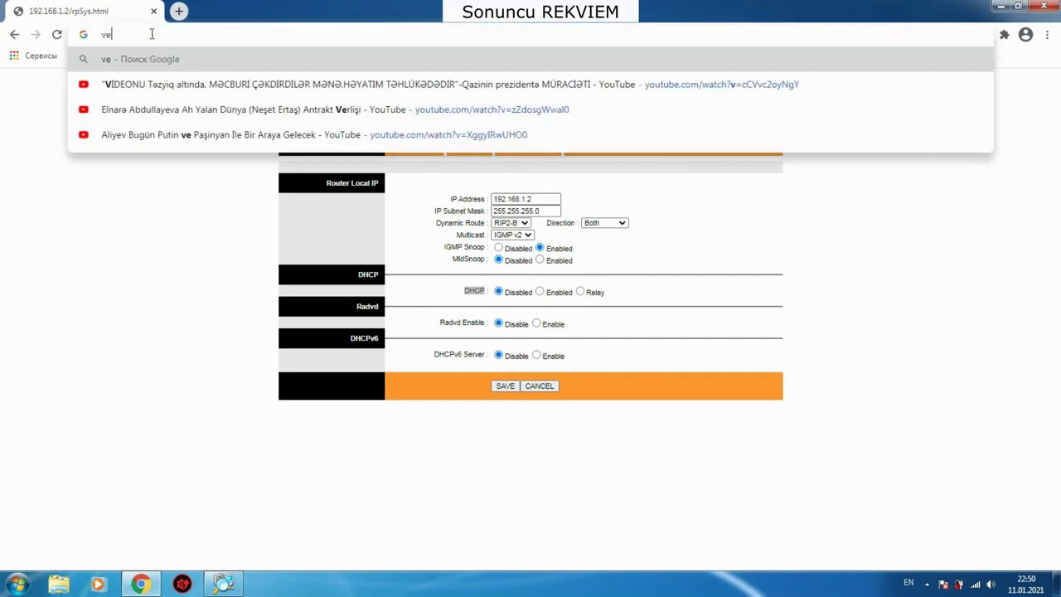
type(" la")
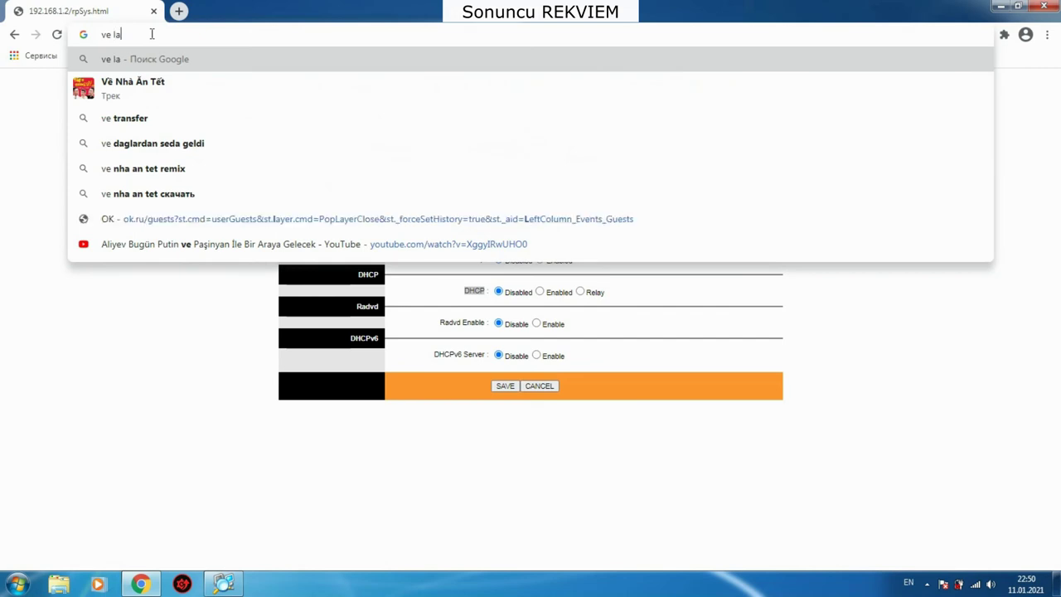
type("n kabeli")
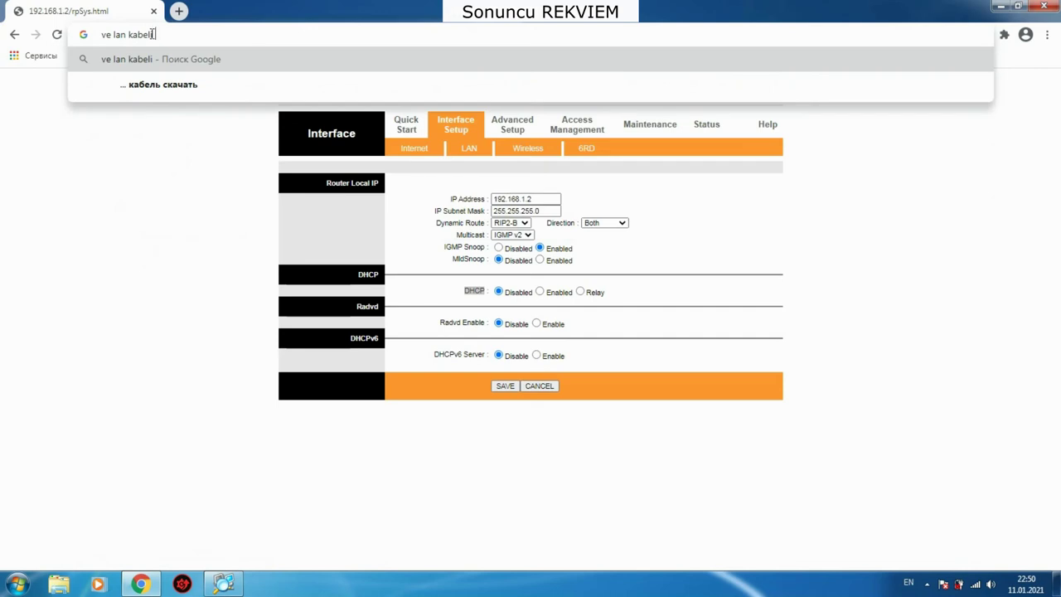
type("mo")
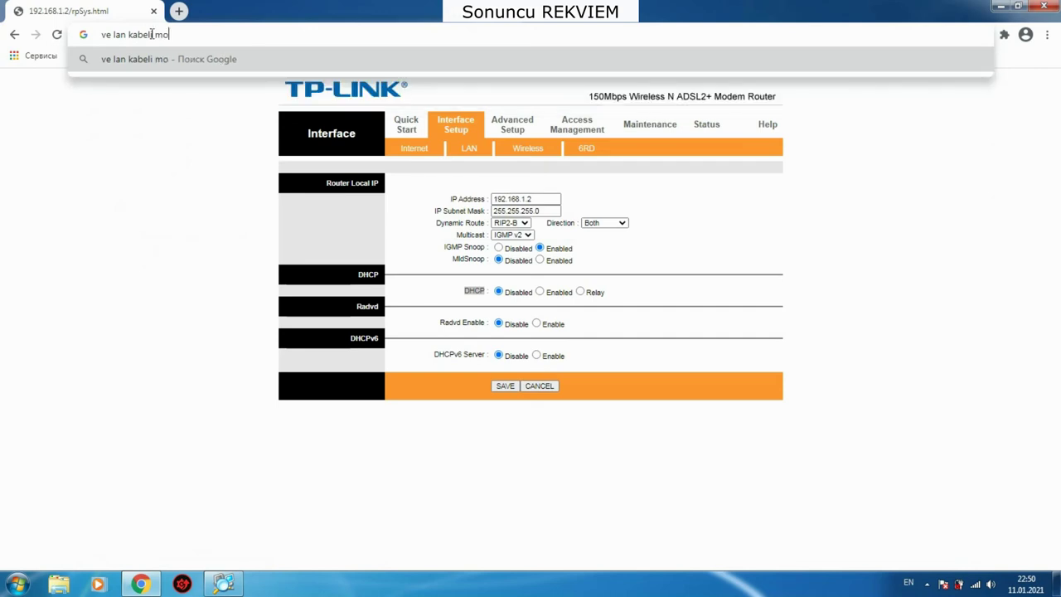
type("demin")
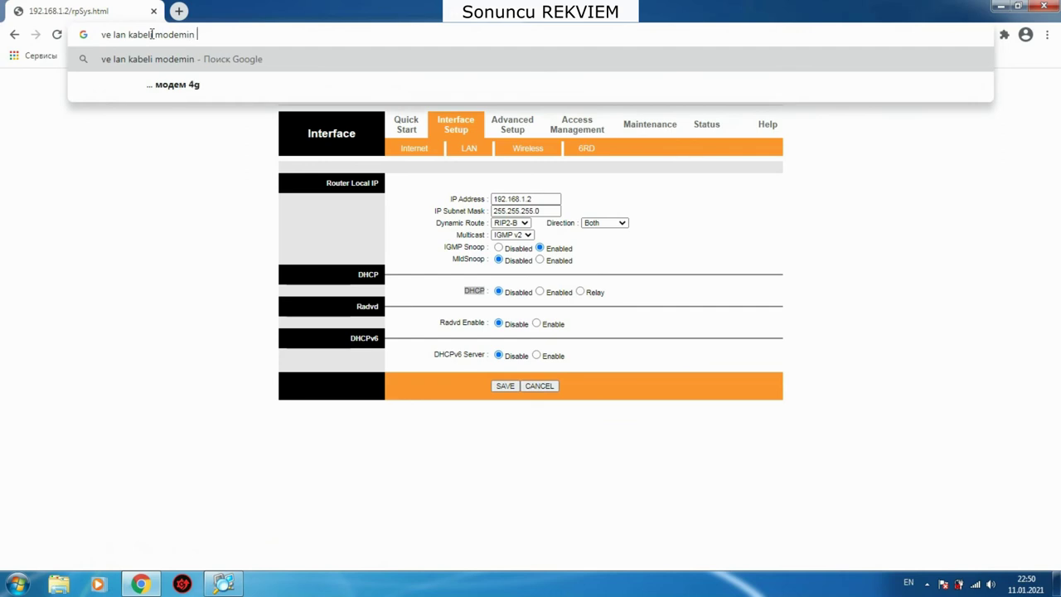
type(" la")
type("n giri")
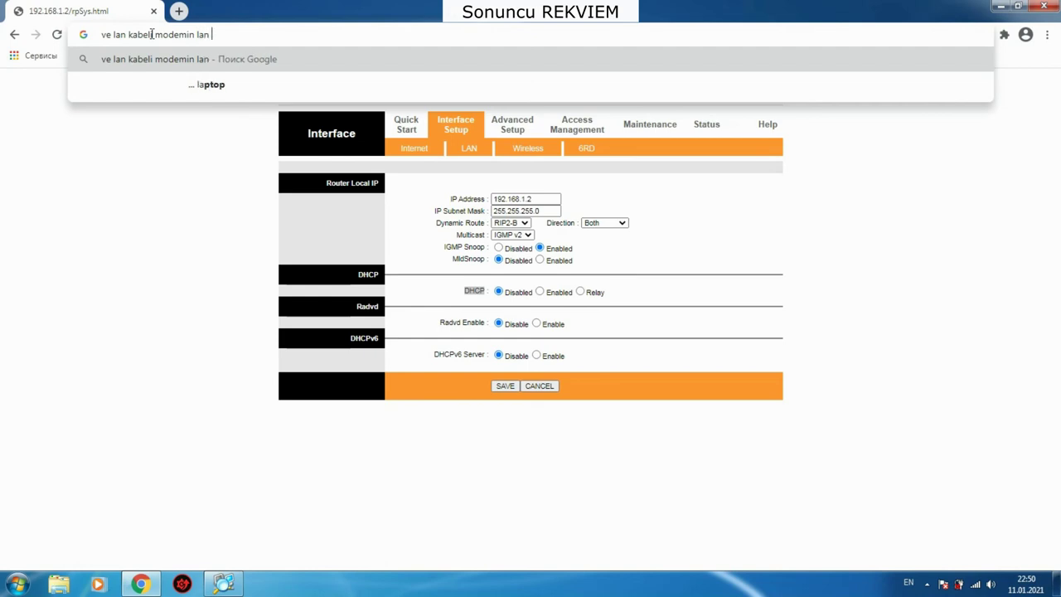
type("sin")
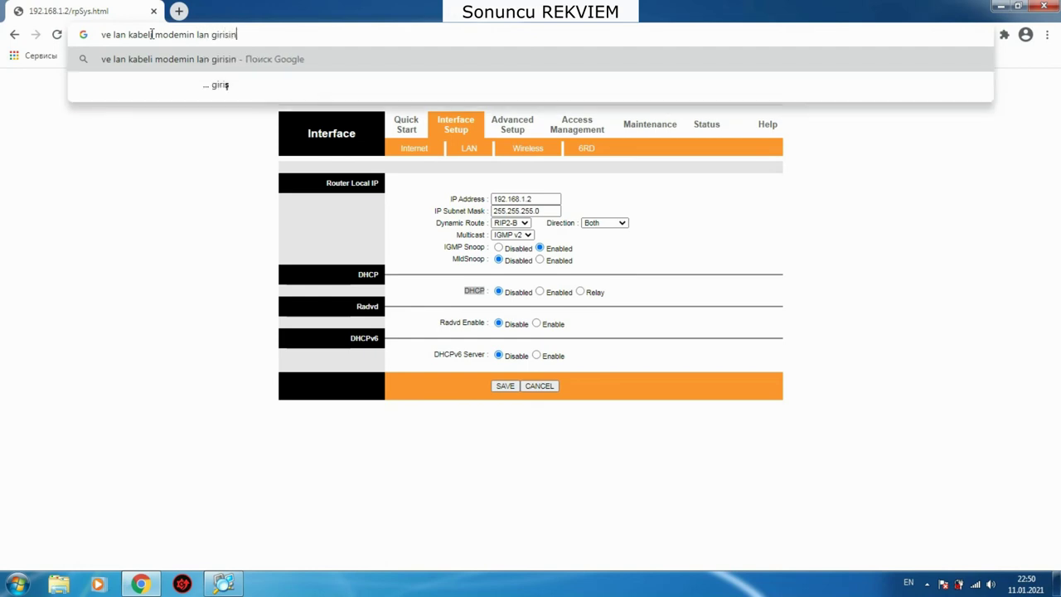
type("e da")
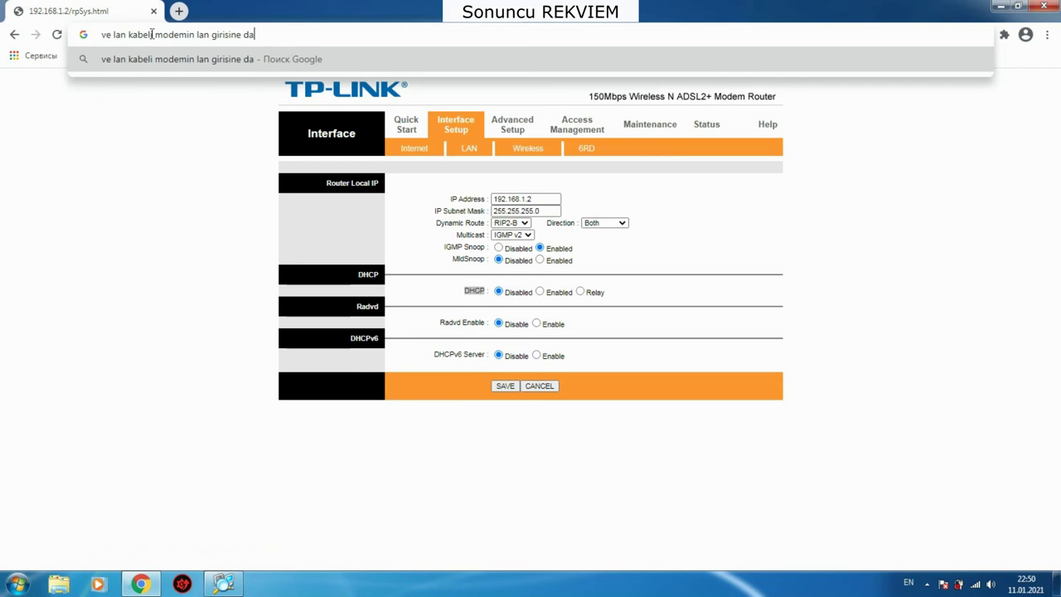
type("xil etmek")
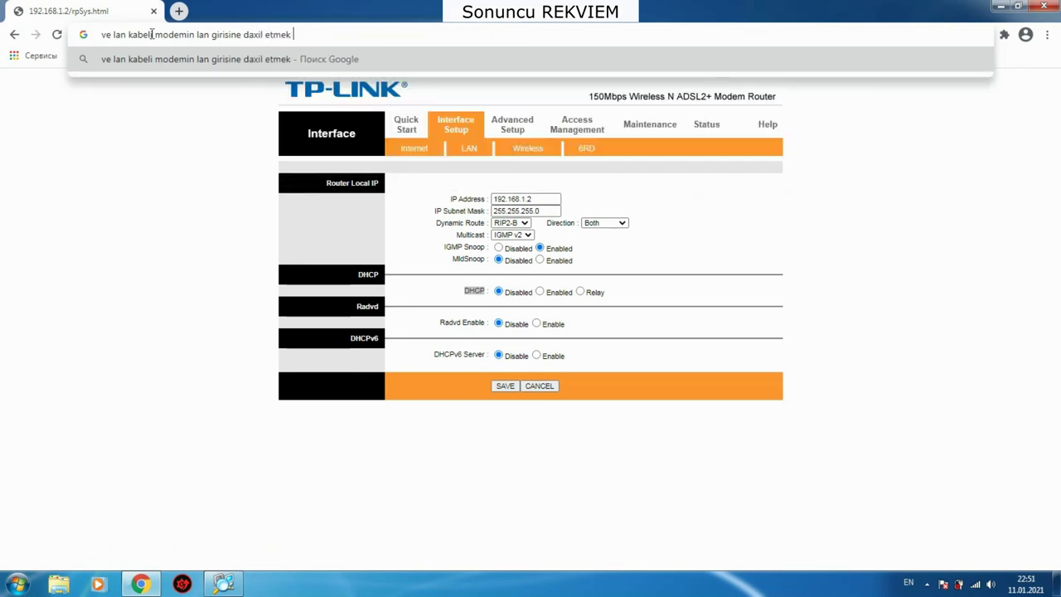
type(" lazimdi")
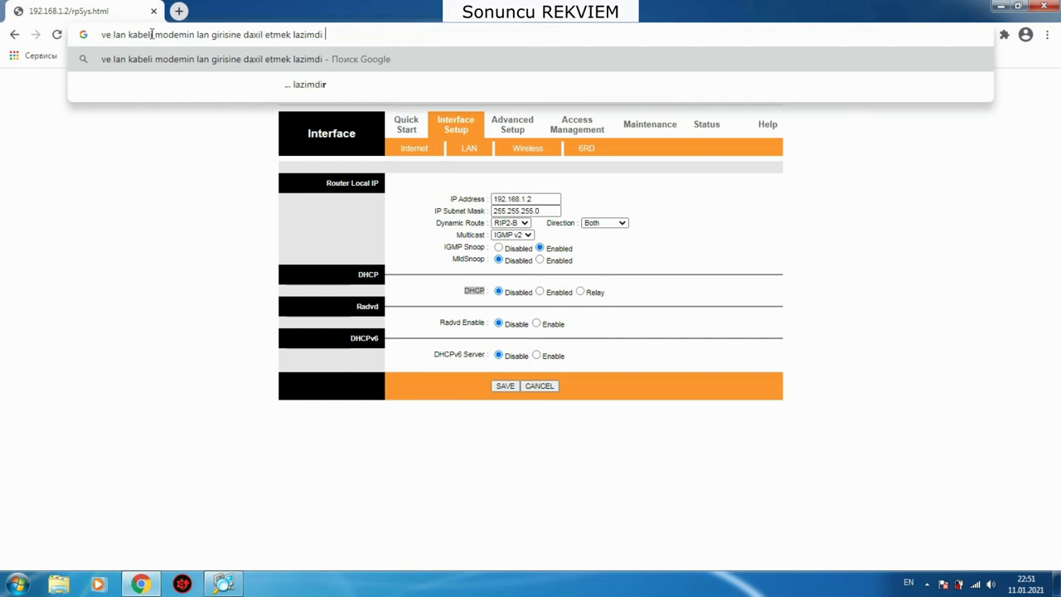
left_click_drag(336, 30, 66, 31)
key("BackSpace")
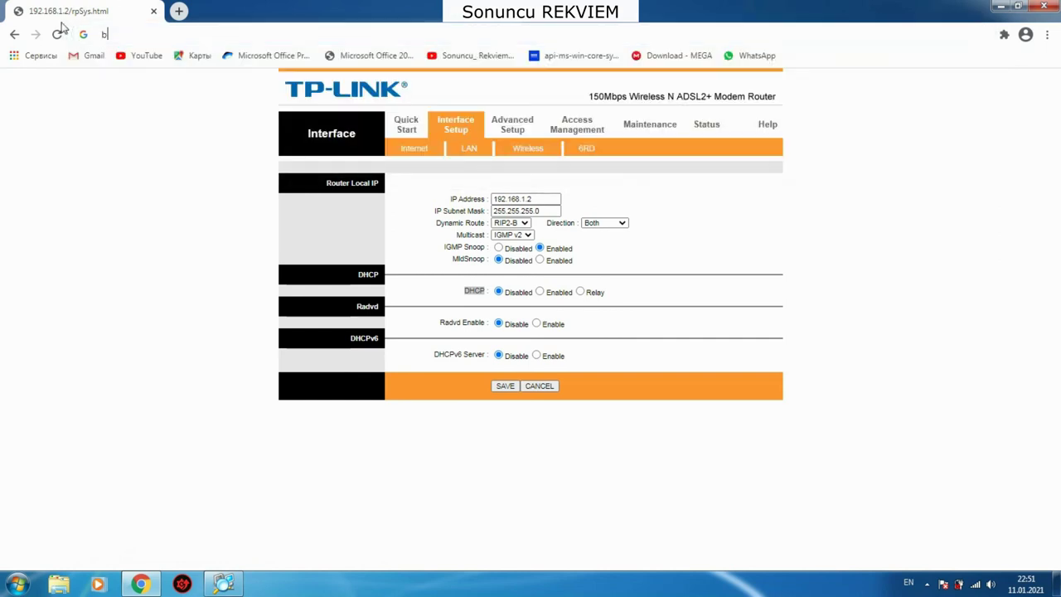
type("bu qeder")
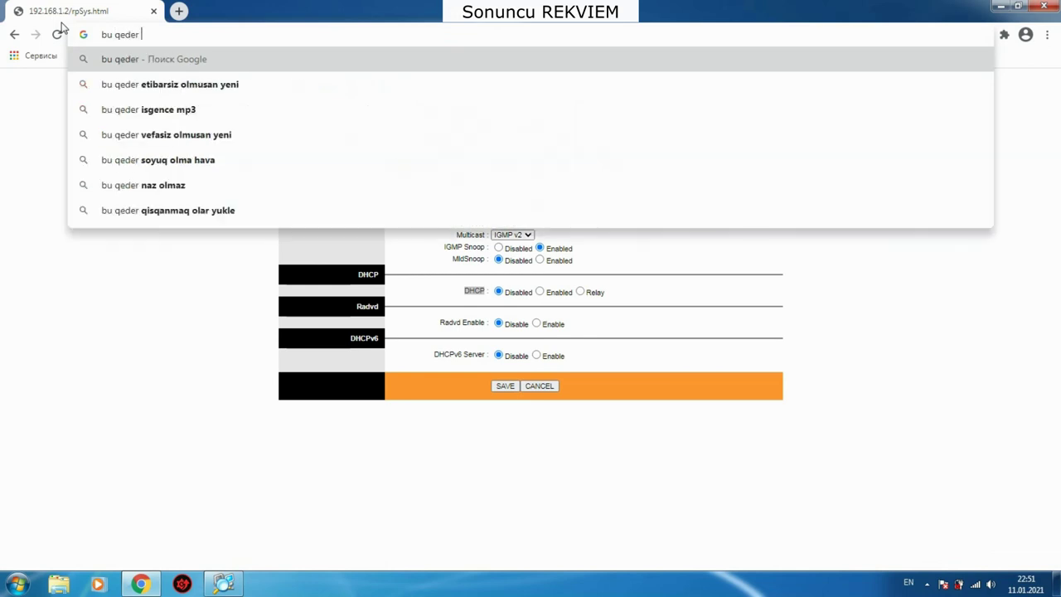
left_click(180, 290)
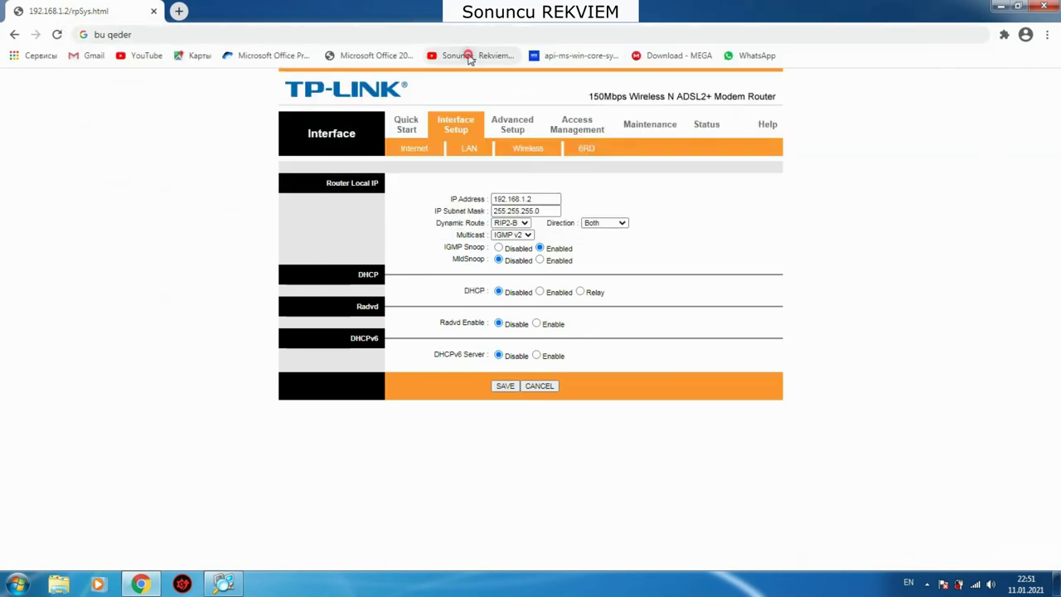
Step: Show the author's YouTube channel page and briefly highlight the channel name
left_click(467, 55)
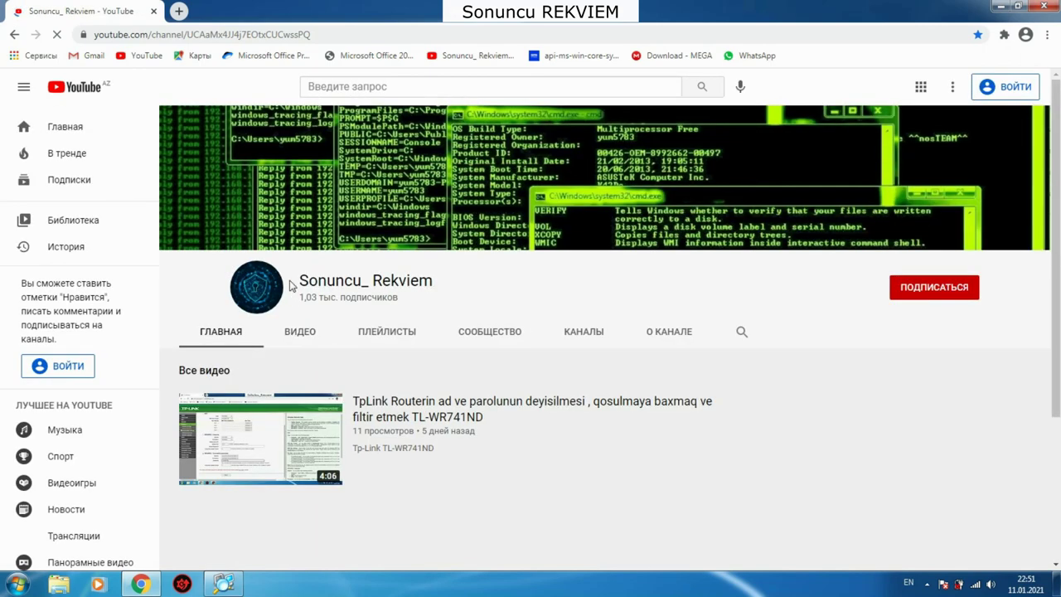
left_click_drag(433, 280, 303, 280)
left_click(332, 278)
Step: Write the reminder 'abune olmagi unitmayin', then close Chrome and Advanced IP Scanner
left_click(300, 35)
type("ab")
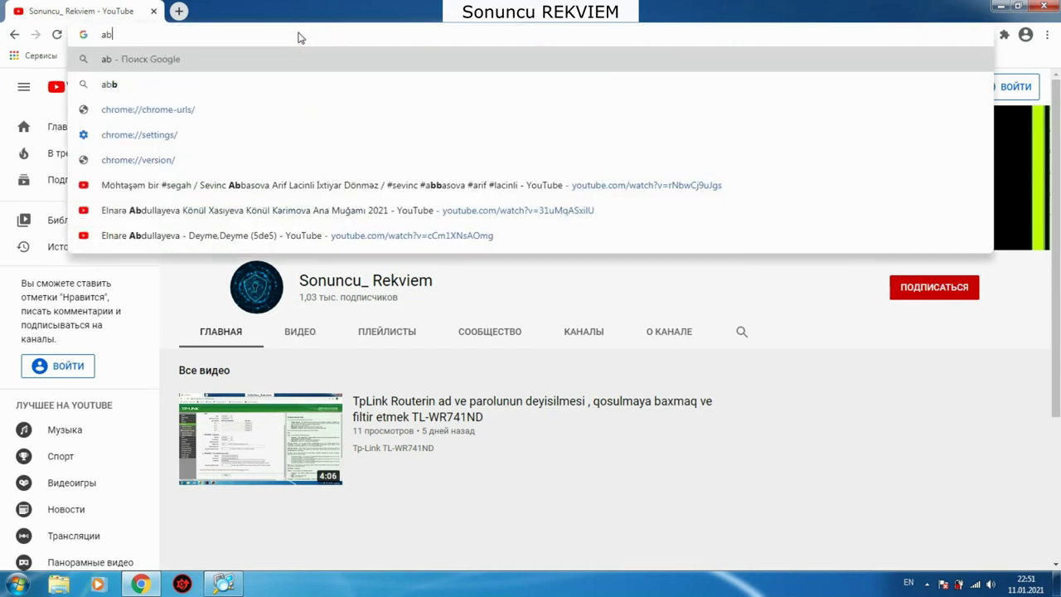
type("une ol")
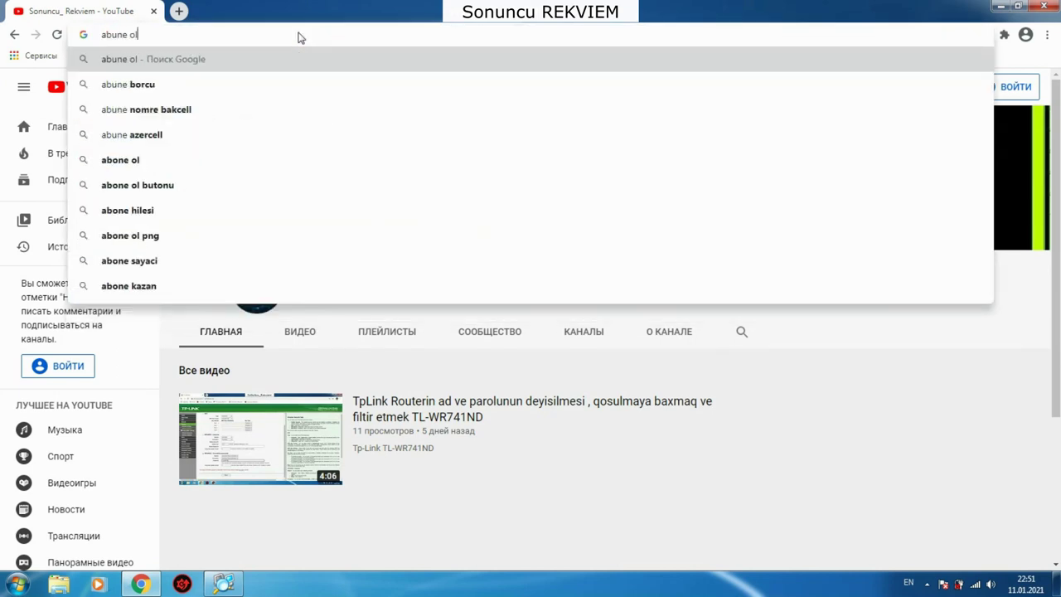
type("magi uni")
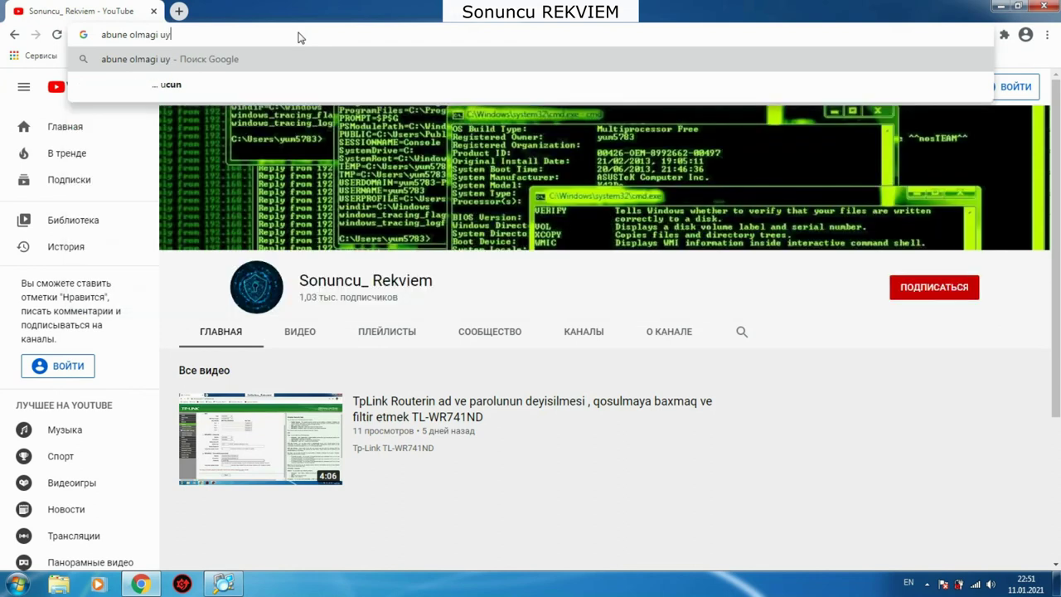
type("tmayin")
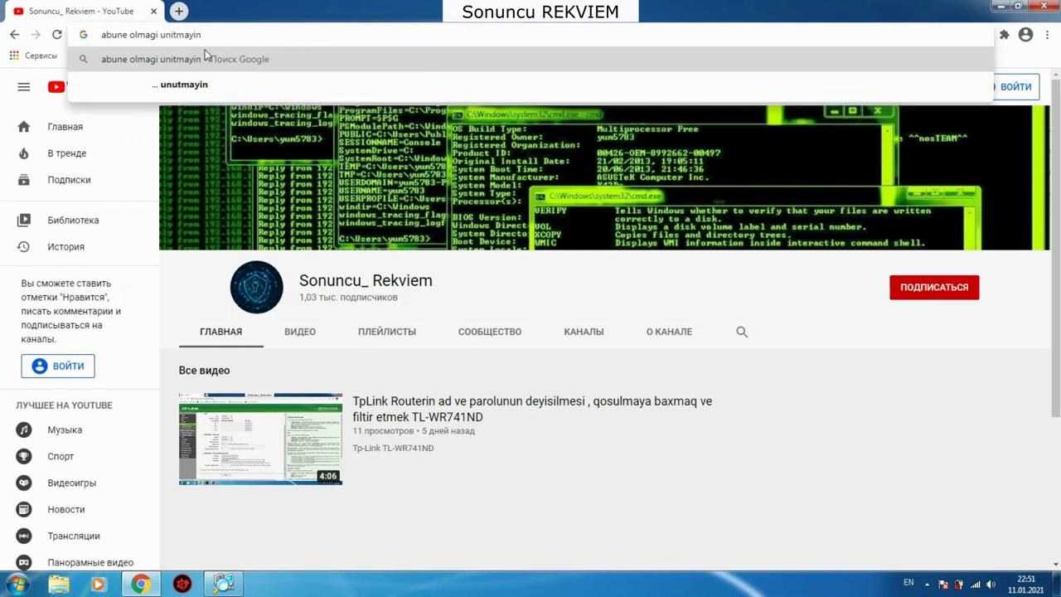
left_click_drag(207, 33, 36, 25)
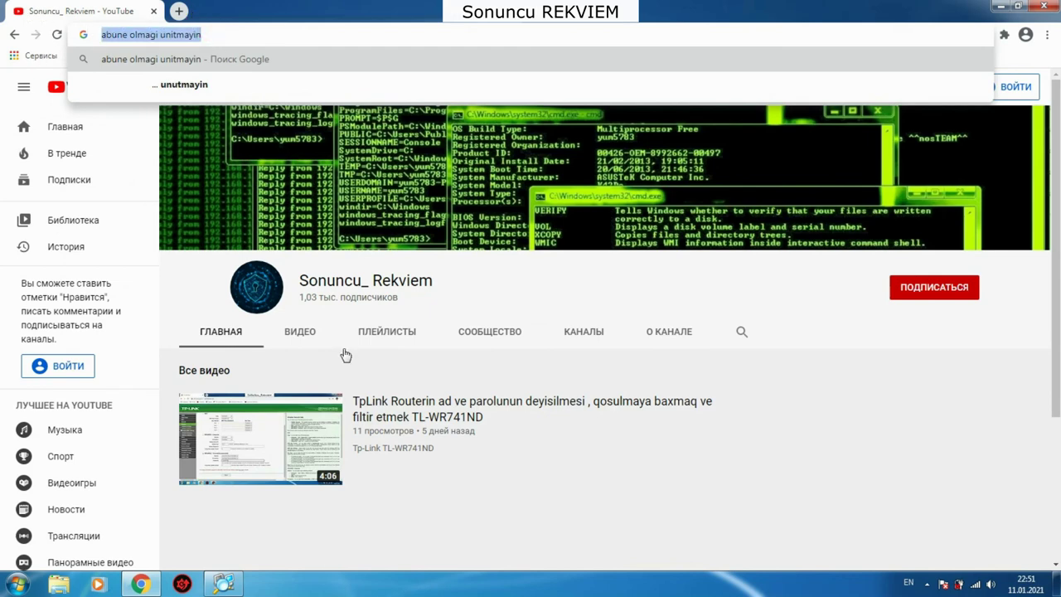
left_click(431, 549)
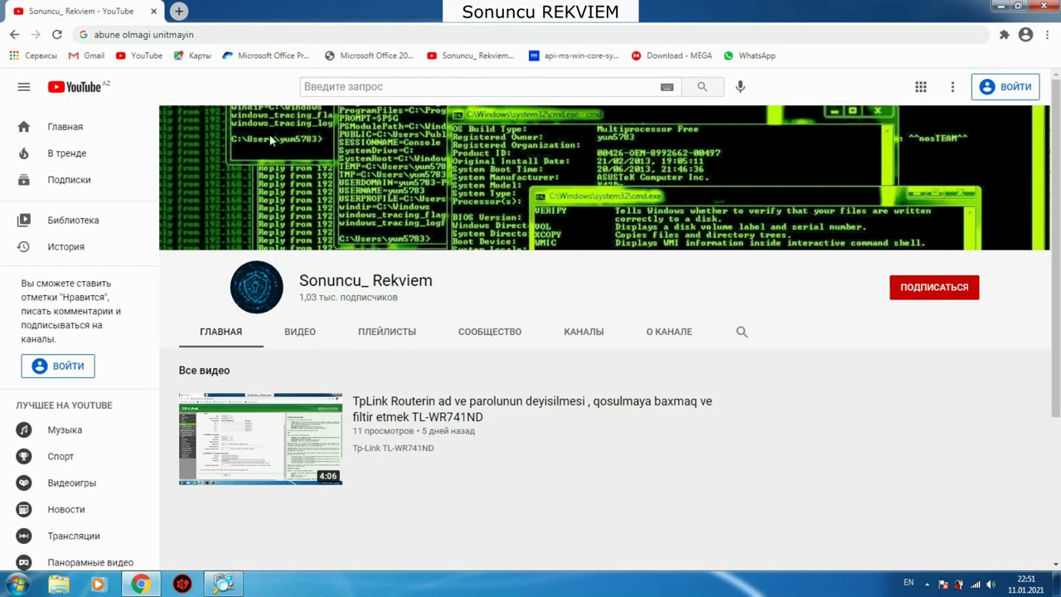
left_click(154, 12)
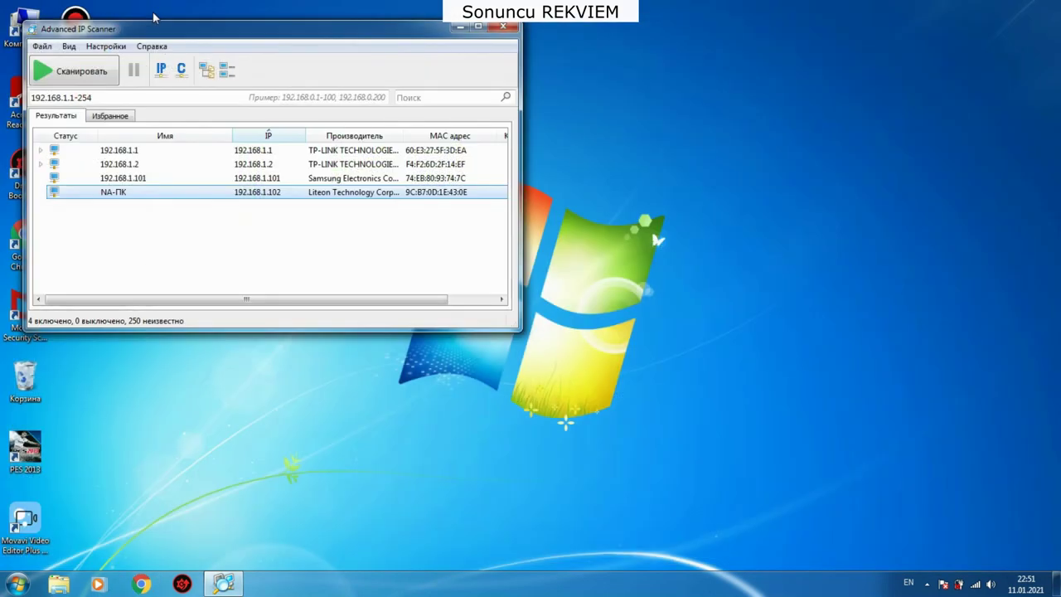
left_click(502, 30)
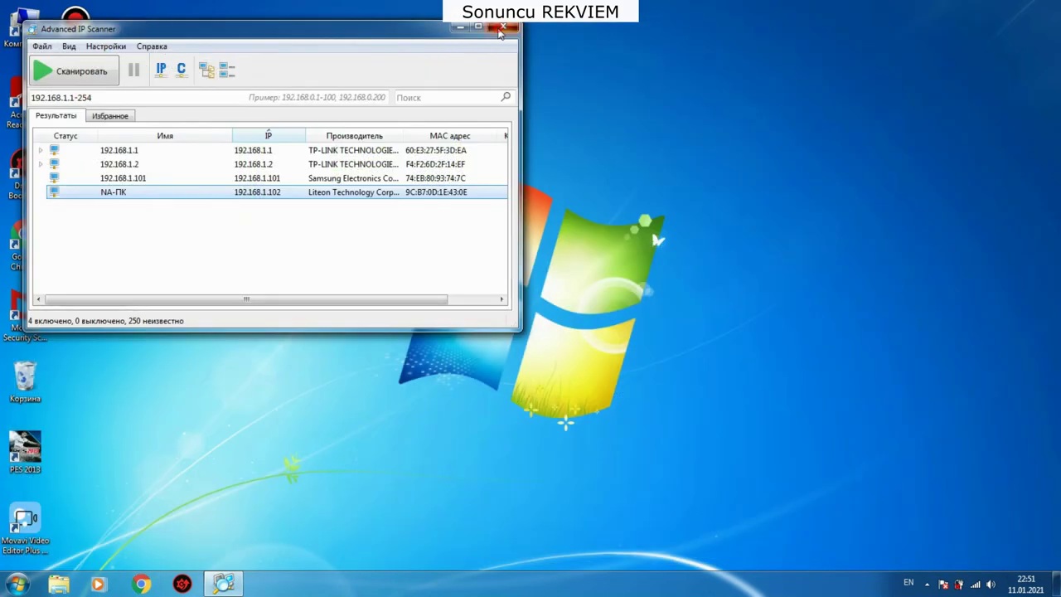